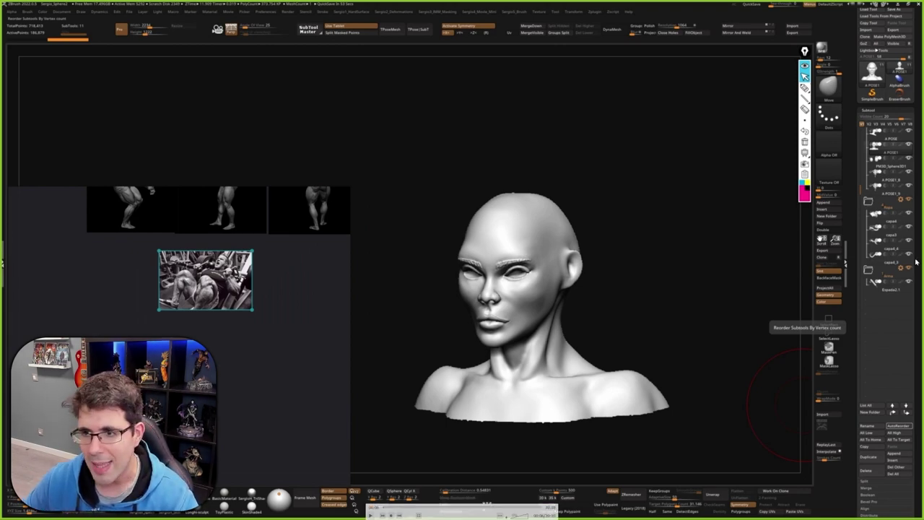
Step: Paste the four-face portrait reference into PureRef and fit the view to it
key("ctrl+v")
left_click_drag(232, 345, 301, 300)
double_click(302, 300)
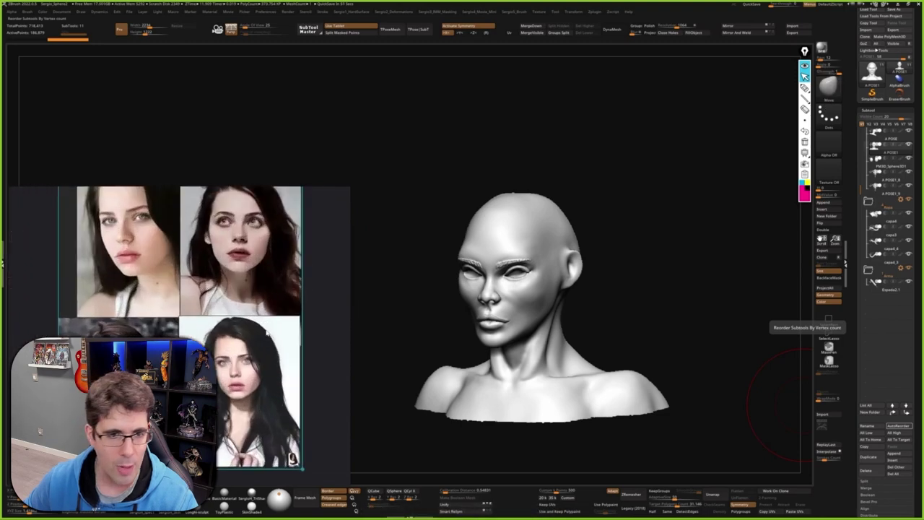
Step: Enlarge the reference window, refit the faces and zoom in on one blue-eyed face
mouse_move(350, 186)
left_mouse_down()
mouse_move(308, 140)
mouse_move(314, 121)
left_mouse_up()
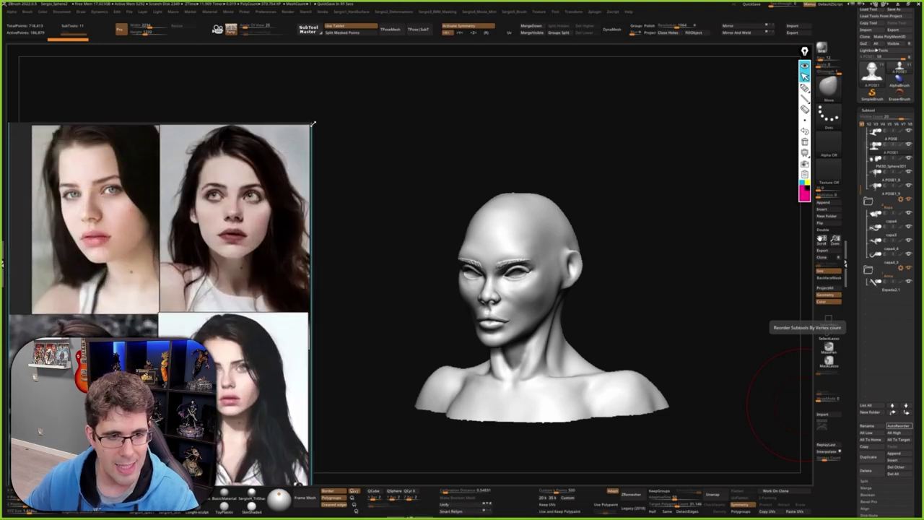
double_click(231, 217)
scroll(196, 251, "up", 2)
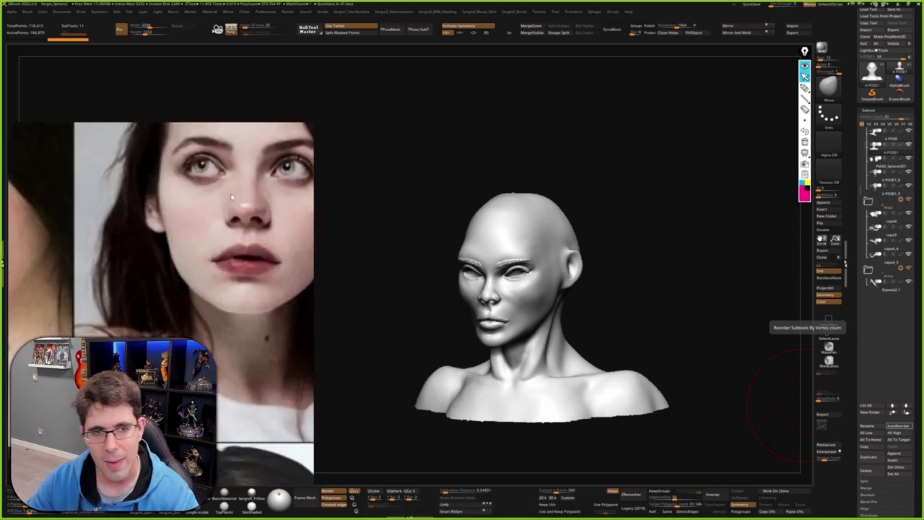
scroll(196, 250, "up", 1)
scroll(195, 250, "up", 1)
scroll(196, 250, "up", 1)
scroll(195, 251, "down", 1)
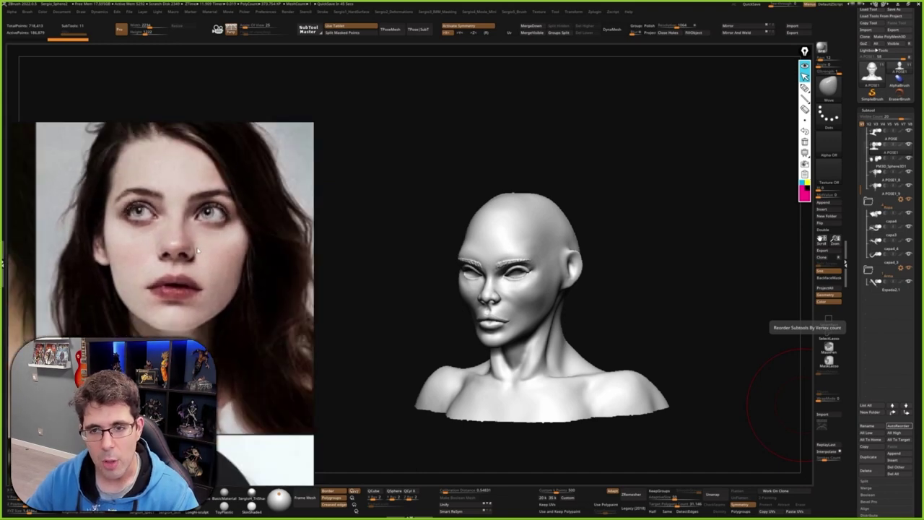
scroll(196, 250, "down", 2)
scroll(196, 250, "down", 1)
scroll(217, 354, "up", 3)
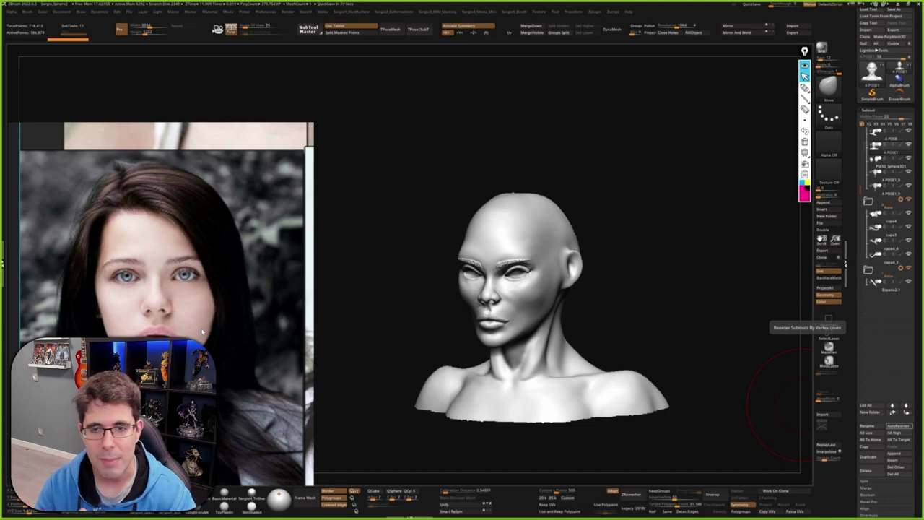
left_click(805, 87)
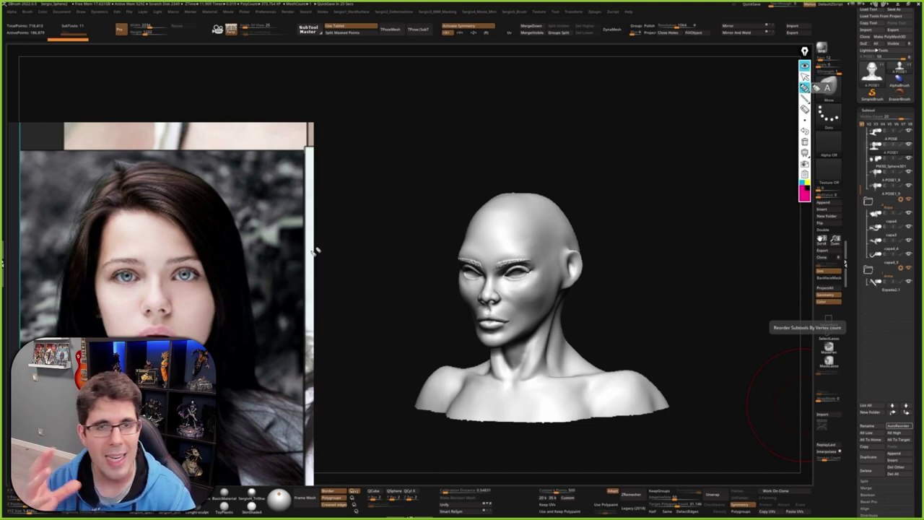
mouse_move(105, 329)
left_mouse_down()
mouse_move(175, 178)
mouse_move(211, 339)
left_mouse_up()
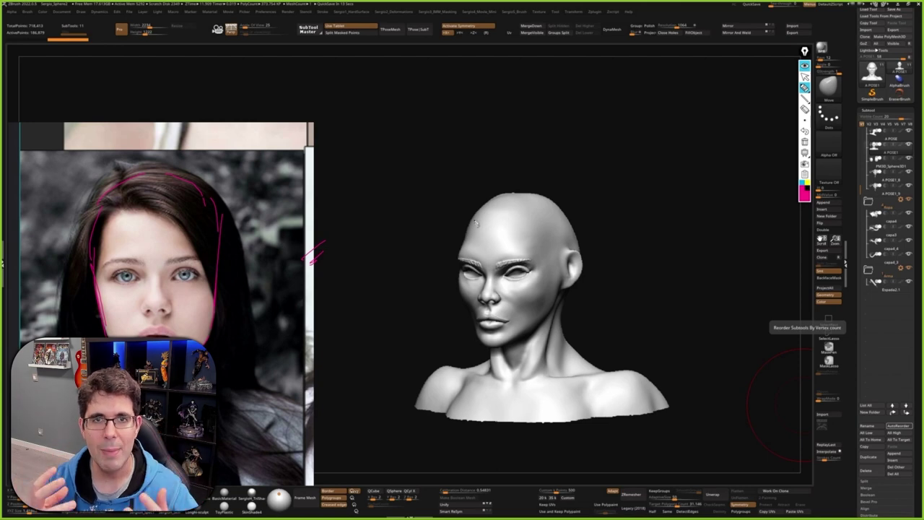
mouse_move(475, 210)
left_mouse_down()
mouse_move(461, 285)
mouse_move(485, 344)
left_mouse_up()
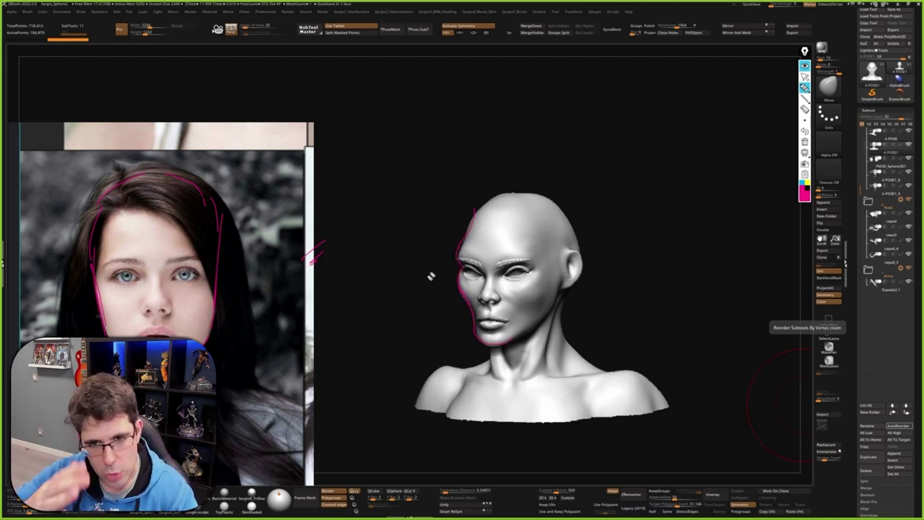
mouse_move(360, 225)
left_mouse_down()
mouse_move(366, 309)
mouse_move(440, 376)
left_mouse_up()
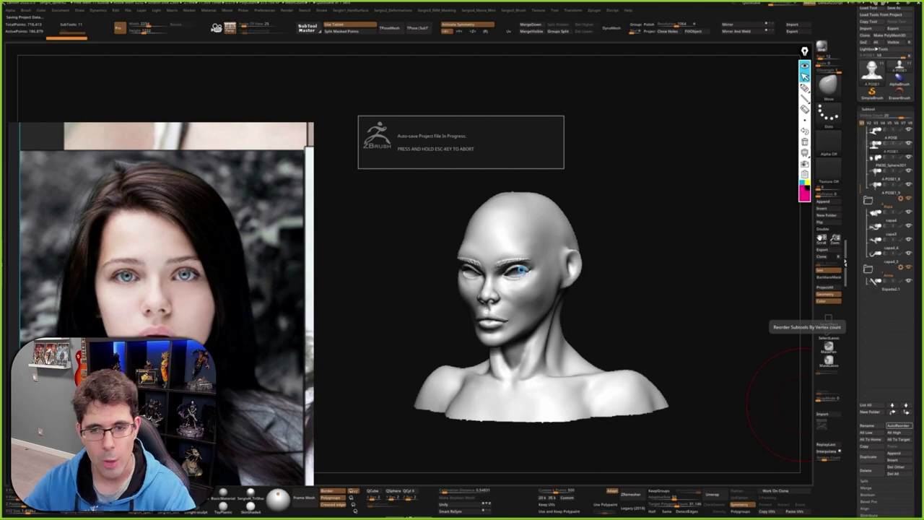
Step: Enlarge the brush and smooth the neck and shoulder from the right profile
mouse_move(516, 264)
right_mouse_down("shift")
mouse_move(567, 268)
mouse_move(476, 273)
mouse_move(498, 238)
mouse_move(489, 310)
mouse_move(513, 332)
mouse_move(588, 247)
right_mouse_up("shift")
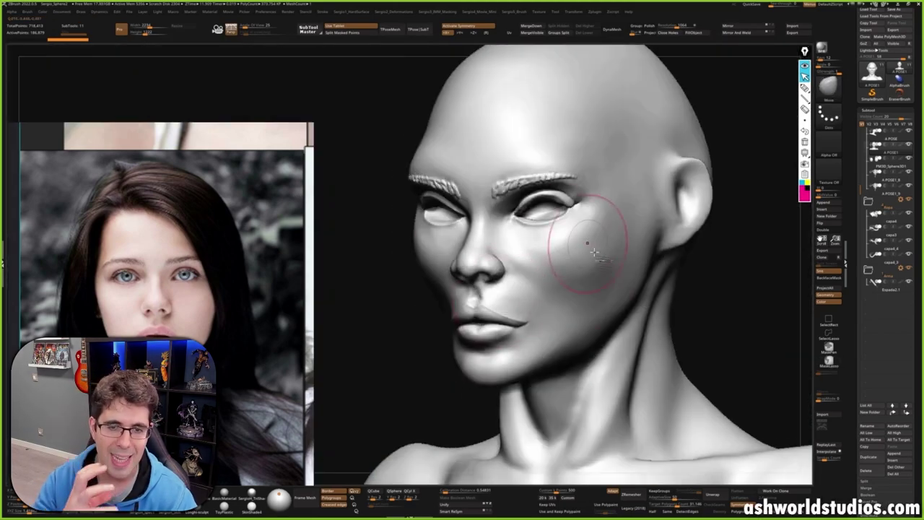
mouse_move(546, 299)
right_mouse_down("ctrl")
mouse_move(609, 231)
mouse_move(505, 268)
mouse_move(605, 276)
mouse_move(613, 306)
mouse_move(585, 310)
right_mouse_up("ctrl")
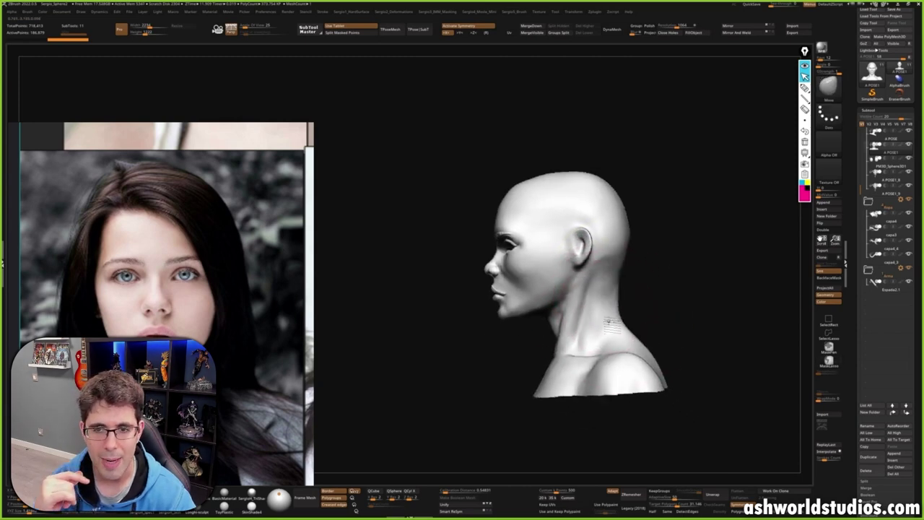
key("bracketright")
key("bracketright")
key("bracketright")
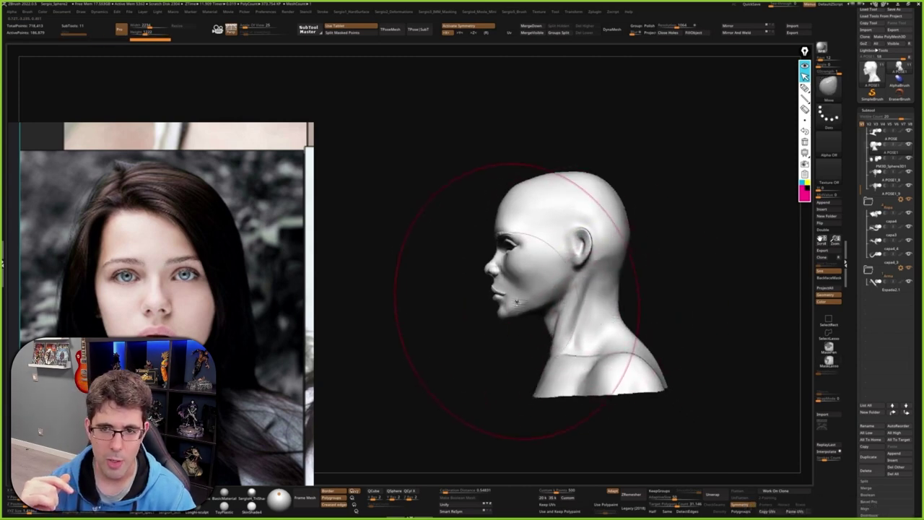
left_click_drag(556, 338, 601, 383, "shift")
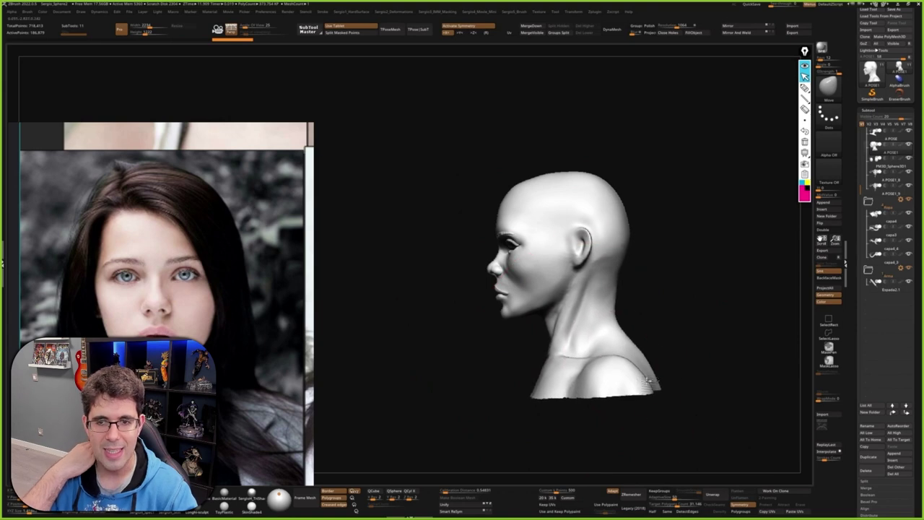
Step: Check the neck from behind and the front, then choose a different sculpting brush
mouse_move(600, 402)
right_mouse_down()
mouse_move(618, 305)
mouse_move(645, 351)
mouse_move(636, 321)
mouse_move(596, 313)
right_mouse_up()
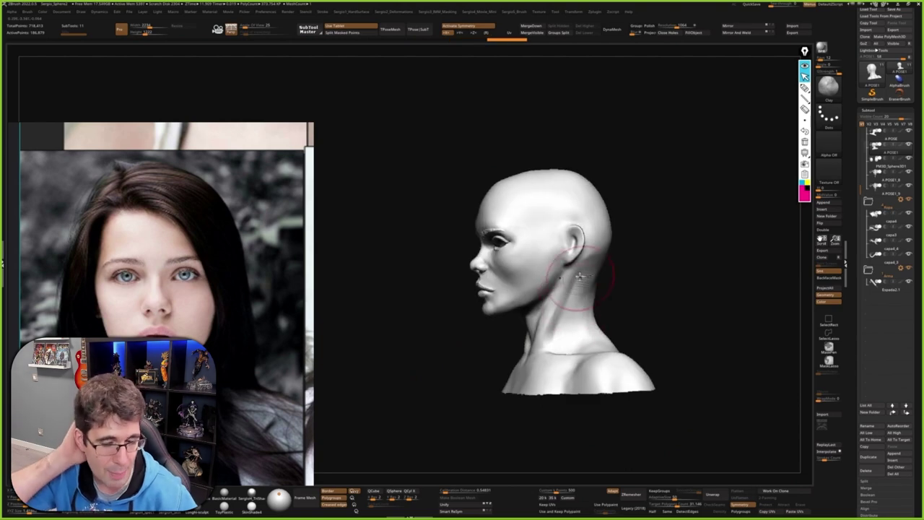
right_click_drag(531, 342, 546, 326)
mouse_move(550, 336)
right_mouse_down()
mouse_move(557, 349)
mouse_move(549, 329)
mouse_move(598, 305)
right_mouse_up()
key("b")
left_click(549, 329)
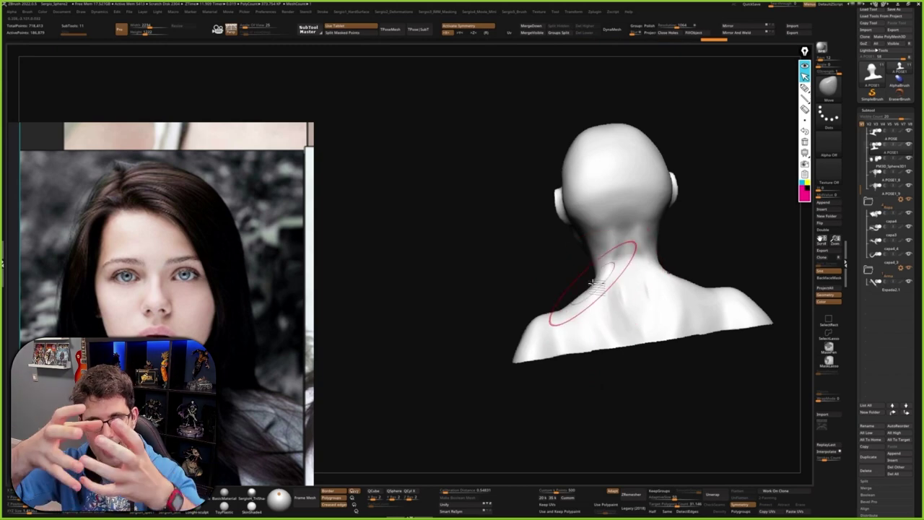
Step: Sculpt strokes along the side of the neck and throat, checking front, three-quarter and profile views
mouse_move(598, 289)
right_mouse_down()
mouse_move(599, 310)
mouse_move(570, 299)
right_mouse_up()
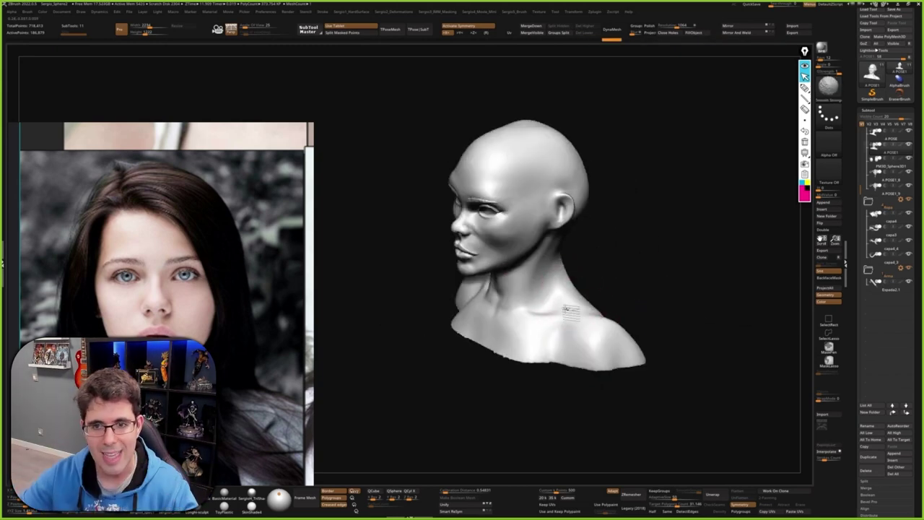
right_click_drag(600, 355, 588, 313)
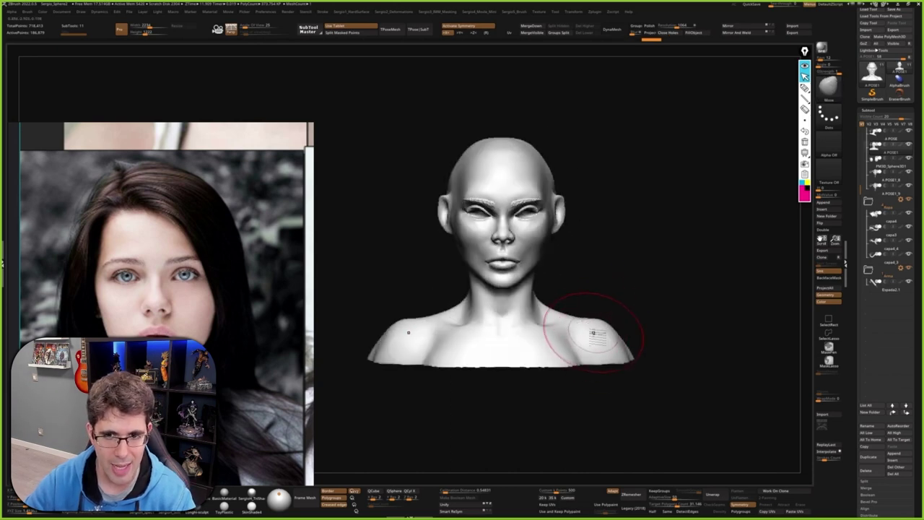
mouse_move(614, 361)
right_mouse_down()
mouse_move(656, 361)
mouse_move(653, 323)
mouse_move(633, 349)
right_mouse_up()
mouse_move(662, 312)
right_mouse_down()
mouse_move(680, 303)
mouse_move(489, 311)
mouse_move(586, 354)
mouse_move(600, 351)
right_mouse_up()
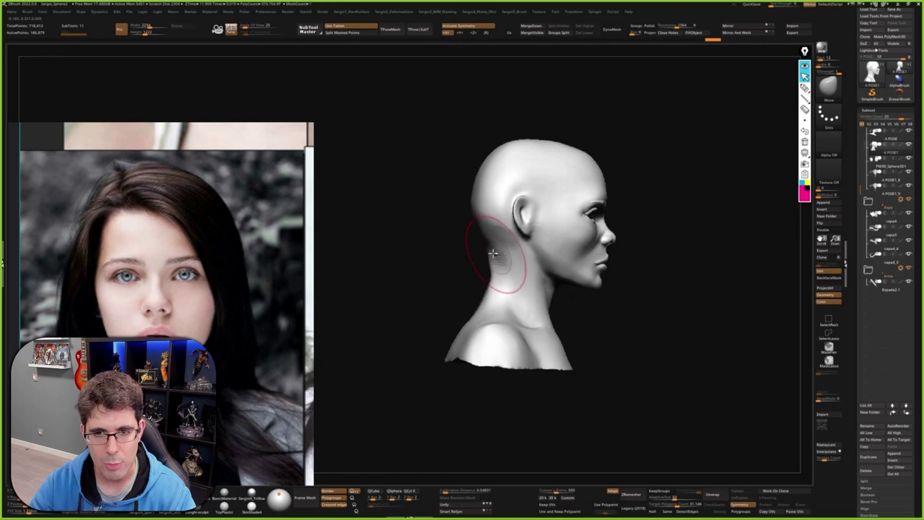
left_click_drag(495, 249, 500, 268)
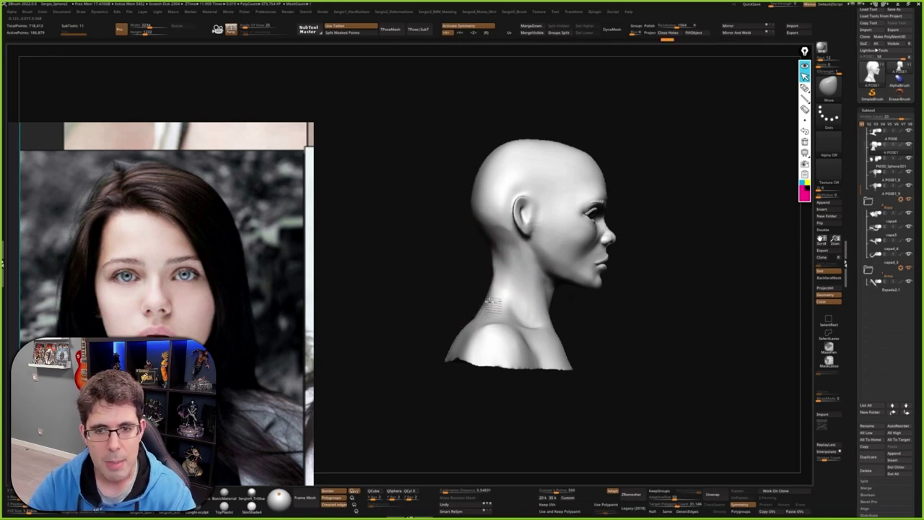
left_click_drag(491, 301, 516, 289)
mouse_move(516, 288)
right_mouse_down()
mouse_move(491, 296)
mouse_move(516, 361)
right_mouse_up()
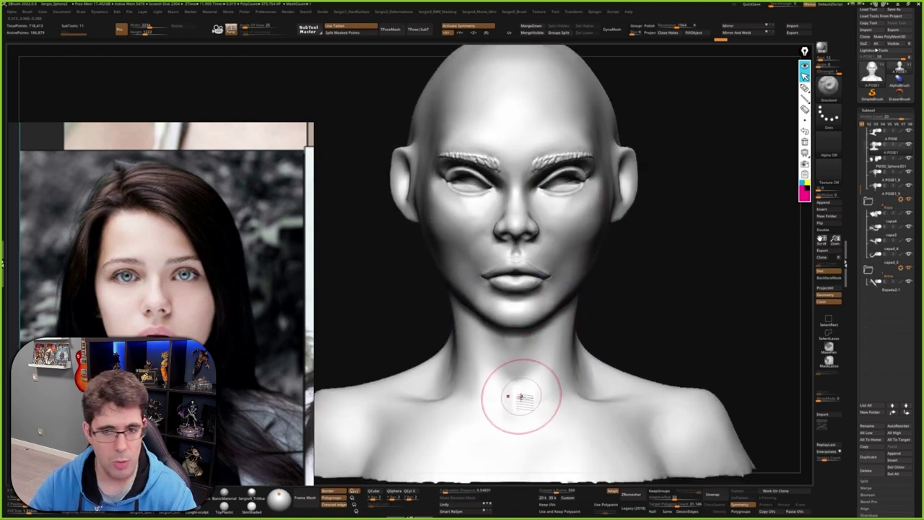
right_click_drag(522, 396, 518, 390)
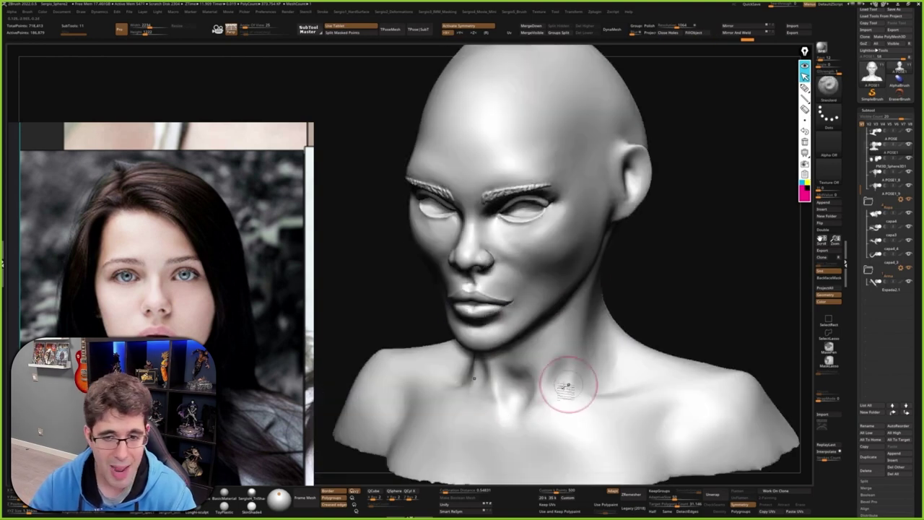
mouse_move(549, 426)
right_mouse_down("shift")
mouse_move(581, 374)
mouse_move(573, 332)
mouse_move(533, 382)
right_mouse_up("shift")
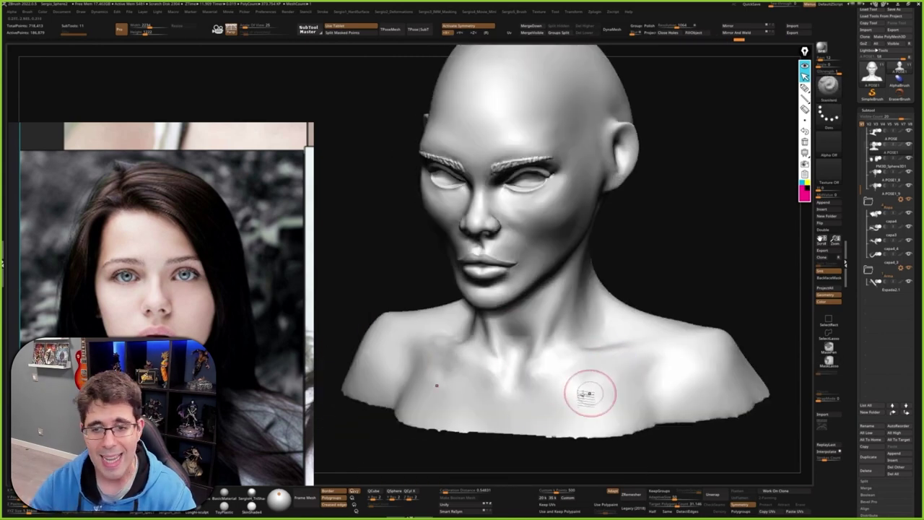
mouse_move(589, 393)
right_mouse_down()
mouse_move(462, 404)
mouse_move(548, 347)
mouse_move(581, 278)
mouse_move(570, 324)
mouse_move(546, 278)
mouse_move(490, 352)
mouse_move(520, 274)
right_mouse_up()
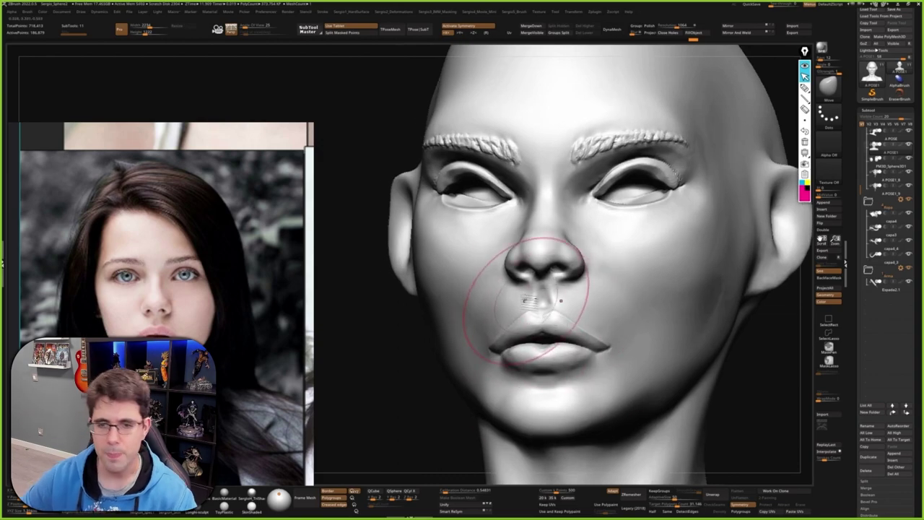
Step: Turn the bust to a three-quarter view and start sketching correction lines over the face
mouse_move(690, 181)
right_mouse_down()
mouse_move(656, 233)
mouse_move(677, 223)
right_mouse_up()
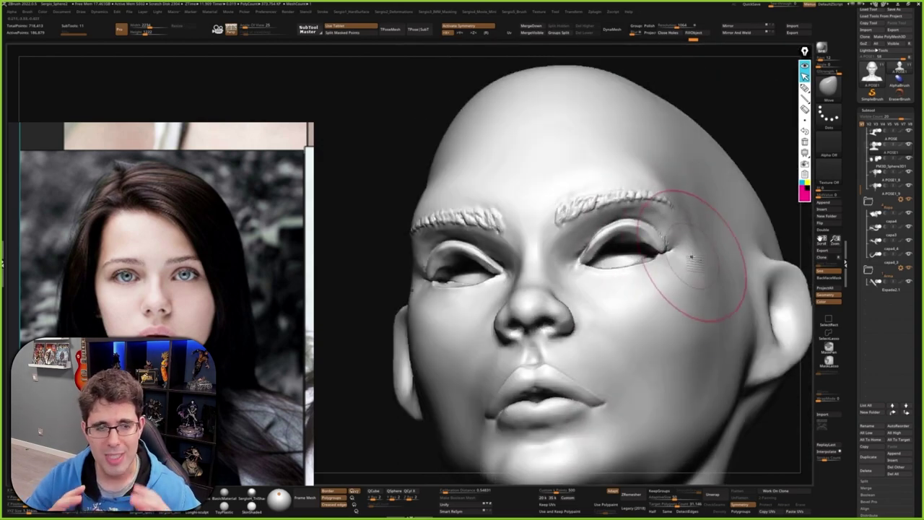
mouse_move(681, 260)
right_mouse_down("alt")
mouse_move(663, 239)
mouse_move(619, 382)
mouse_move(588, 309)
right_mouse_up("alt")
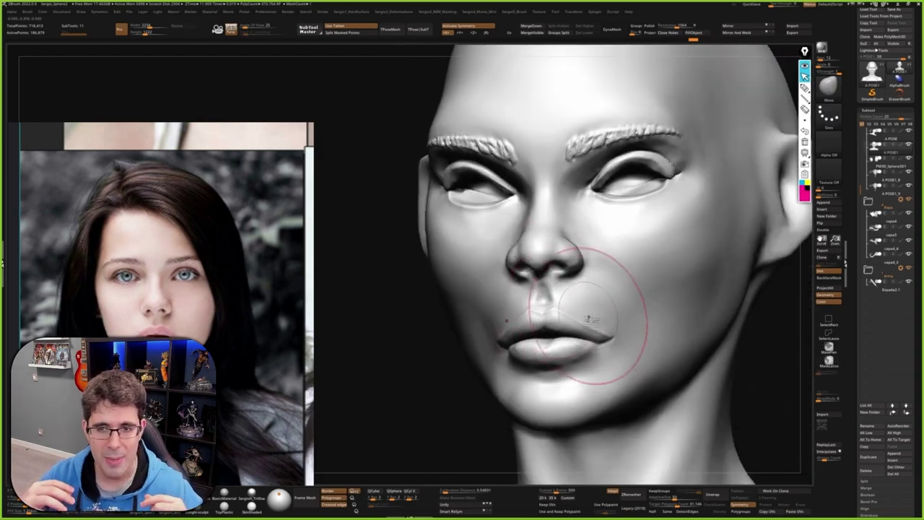
mouse_move(614, 346)
right_mouse_down()
mouse_move(619, 363)
mouse_move(625, 334)
mouse_move(620, 361)
mouse_move(721, 243)
right_mouse_up()
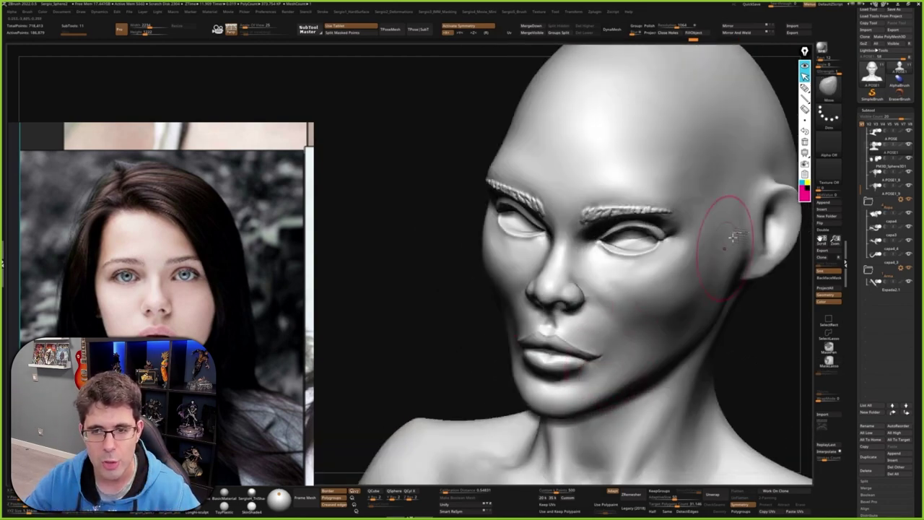
left_click(805, 88)
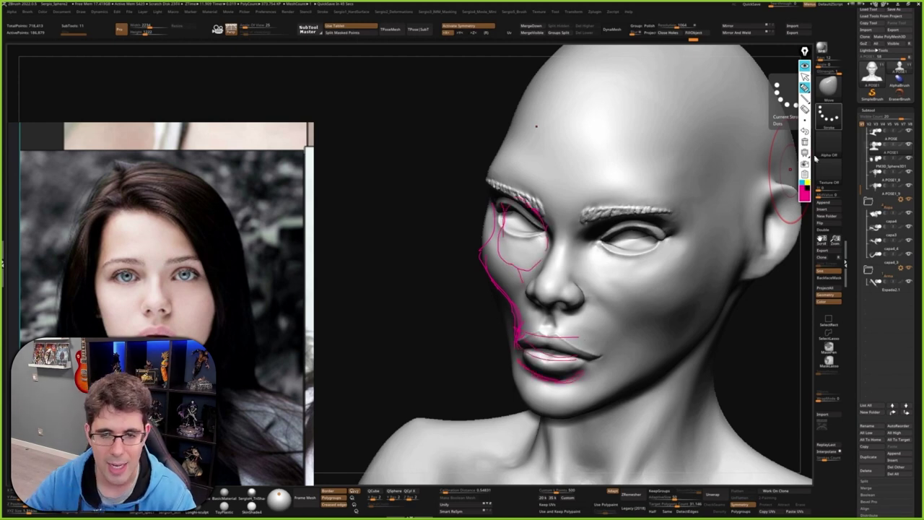
Step: Clear the guide sketch and slim the cheek and chin from the profile view
left_click(804, 131)
mouse_move(586, 230)
right_mouse_down()
mouse_move(619, 299)
mouse_move(561, 232)
mouse_move(588, 299)
mouse_move(557, 295)
right_mouse_up()
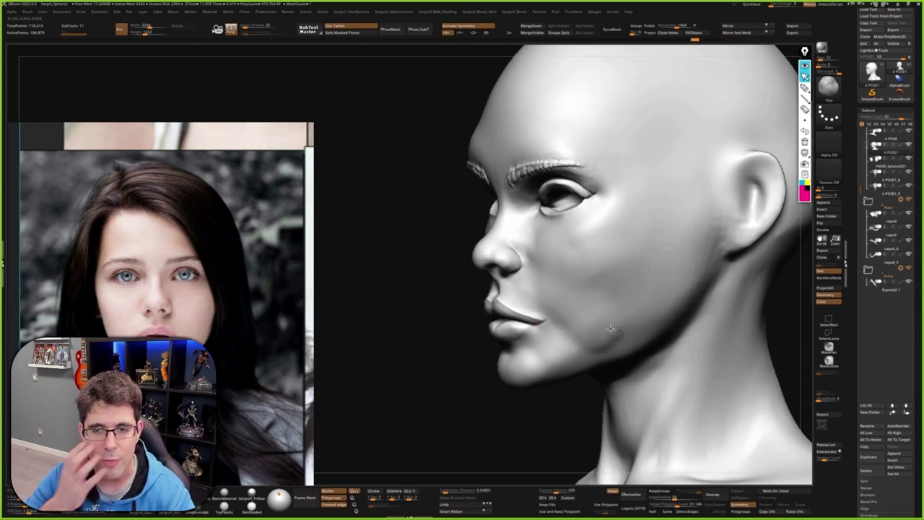
right_click_drag(622, 316, 576, 328)
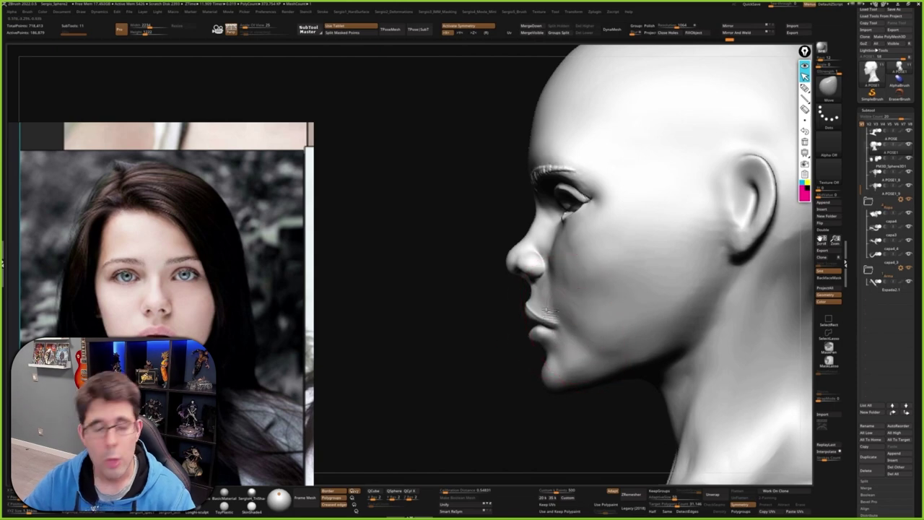
right_click_drag(552, 371, 557, 347)
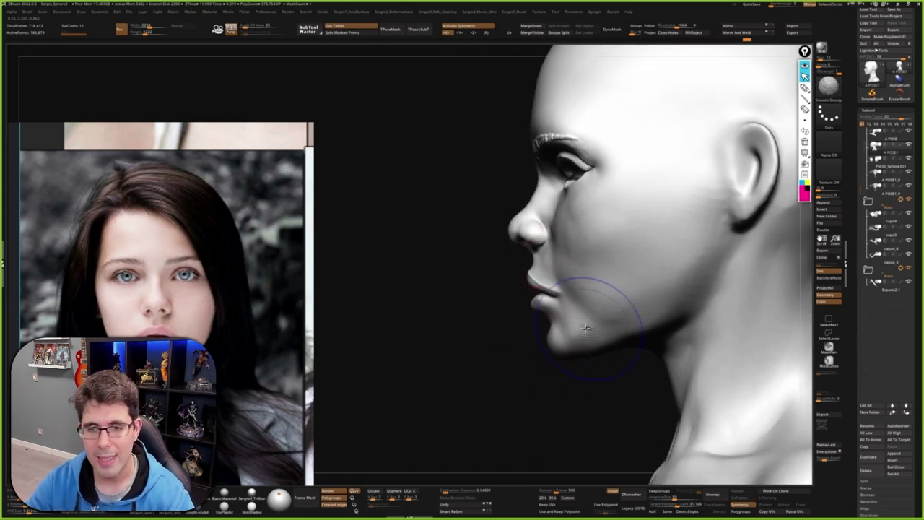
right_click_drag(625, 318, 646, 325)
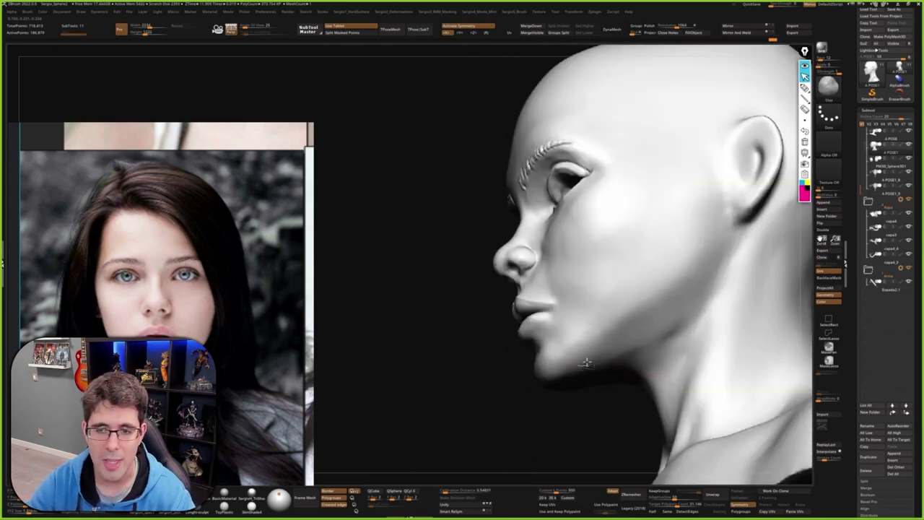
Step: Taper the jaw from underneath and check it from profile and straight-front views
right_click_drag(564, 376, 559, 385)
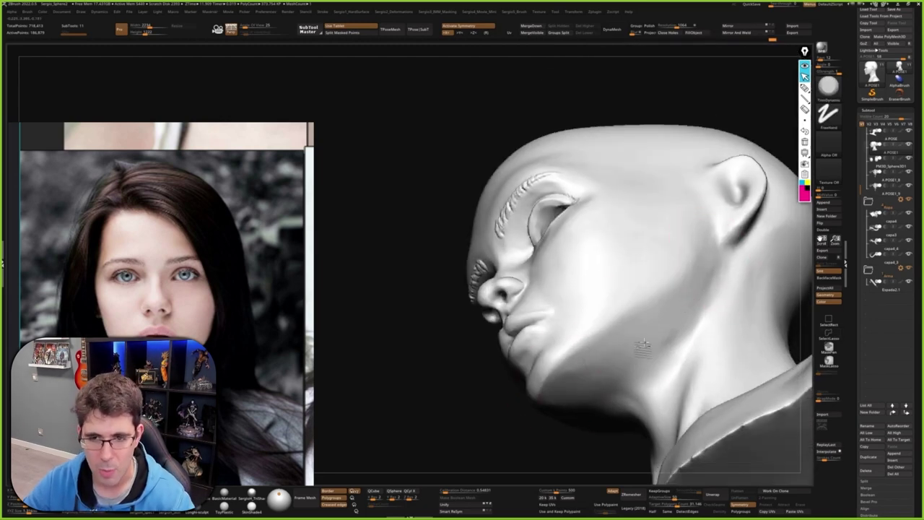
mouse_move(643, 346)
right_mouse_down()
mouse_move(712, 237)
mouse_move(609, 298)
right_mouse_up()
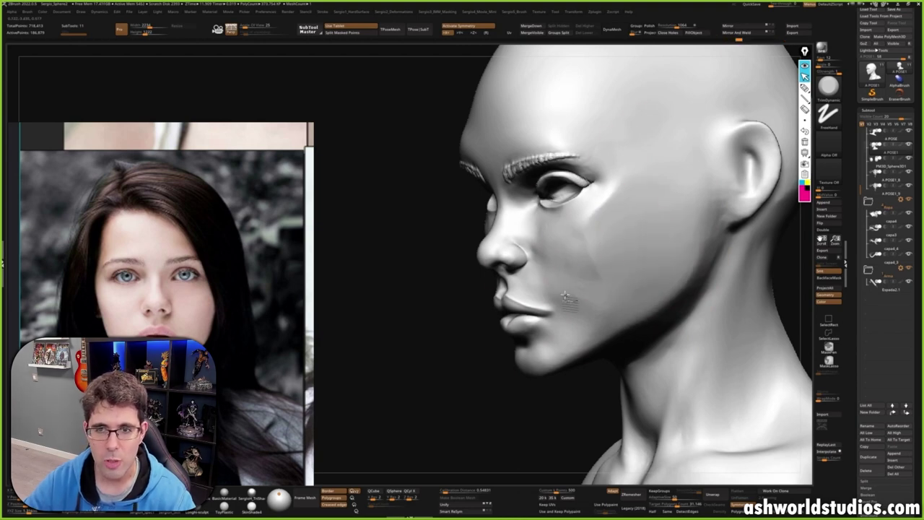
right_click_drag(583, 331, 571, 319)
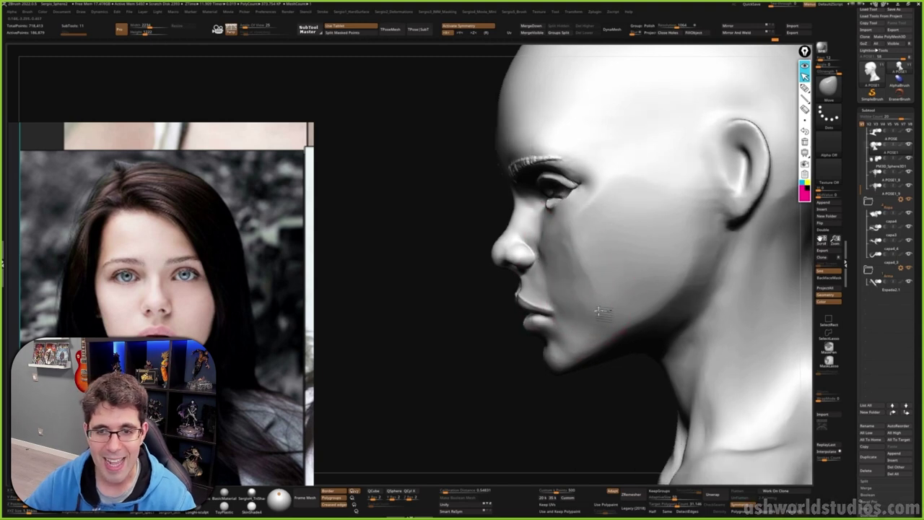
mouse_move(576, 328)
right_mouse_down()
mouse_move(599, 301)
mouse_move(611, 331)
mouse_move(588, 289)
right_mouse_up()
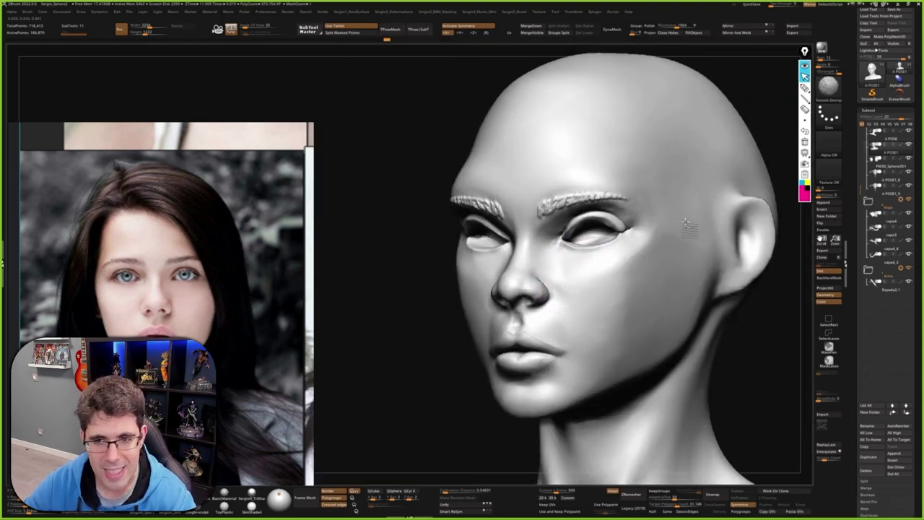
mouse_move(596, 385)
right_mouse_down()
mouse_move(622, 319)
mouse_move(699, 304)
right_mouse_up()
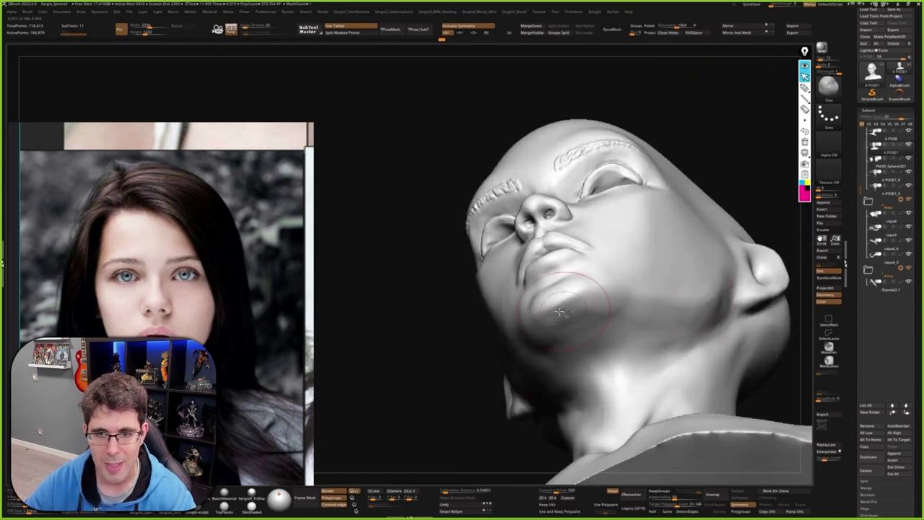
mouse_move(675, 291)
right_mouse_down()
mouse_move(628, 324)
mouse_move(593, 331)
mouse_move(674, 306)
mouse_move(666, 284)
mouse_move(648, 287)
right_mouse_up()
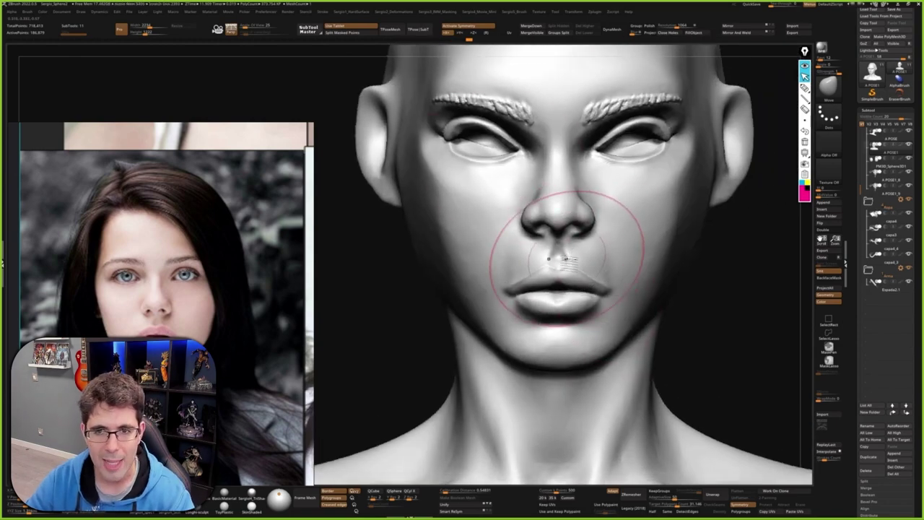
Step: Zoom in on the nose and lips and select the Smooth brush
mouse_move(598, 227)
right_mouse_down()
mouse_move(581, 264)
mouse_move(584, 310)
mouse_move(566, 306)
right_mouse_up()
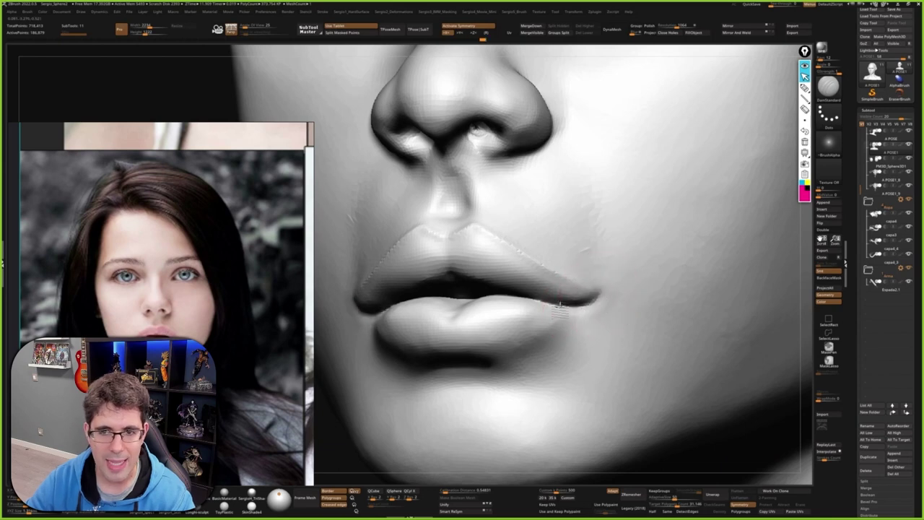
right_click_drag(540, 334, 555, 329)
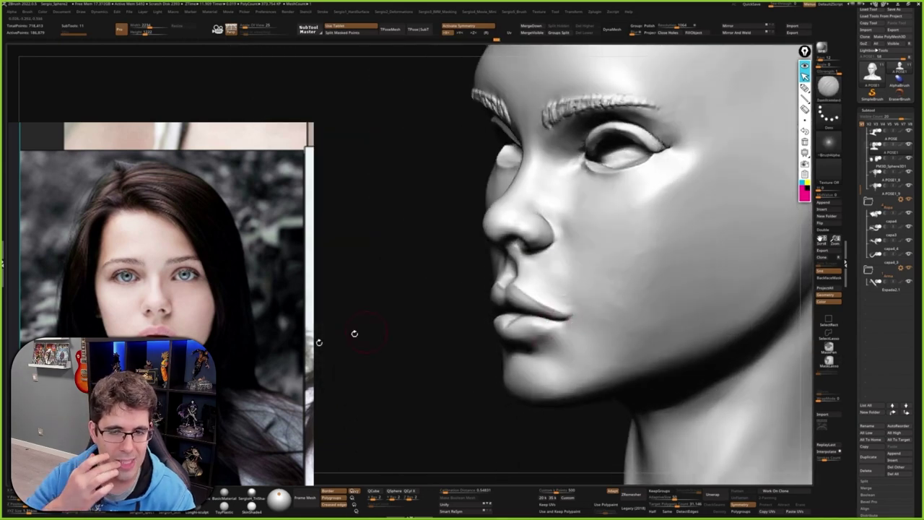
mouse_move(332, 339)
right_mouse_down("ctrl")
mouse_move(581, 307)
mouse_move(593, 319)
right_mouse_up("ctrl")
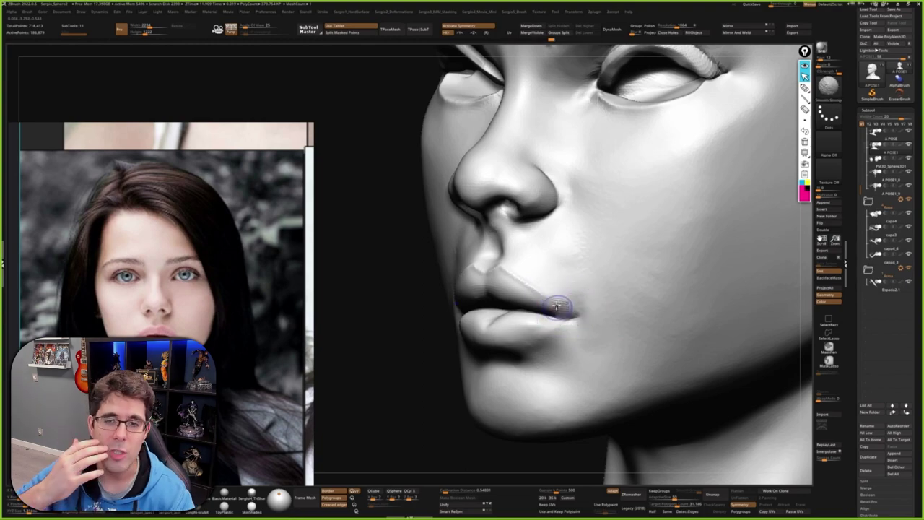
key("b")
left_click(572, 363)
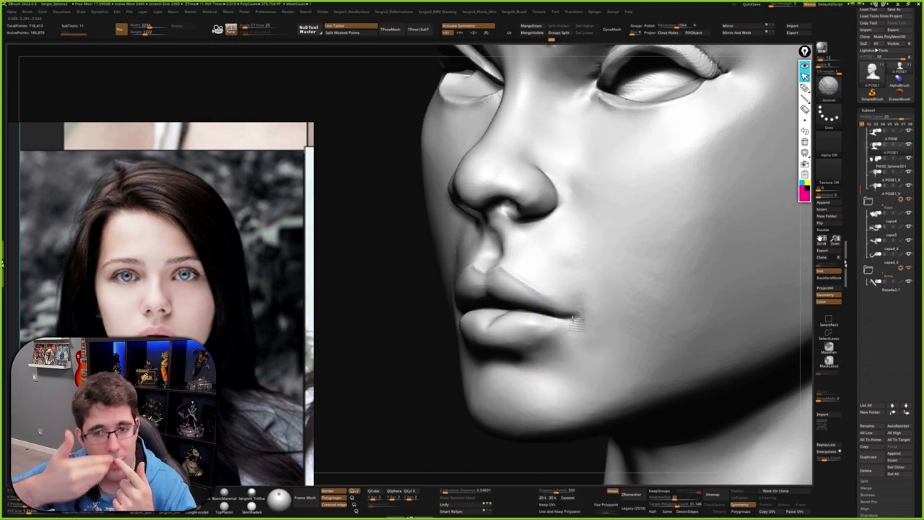
Step: Mask the upper lip from its left corner across, then check the lips from the side
right_click_drag(548, 347, 503, 339)
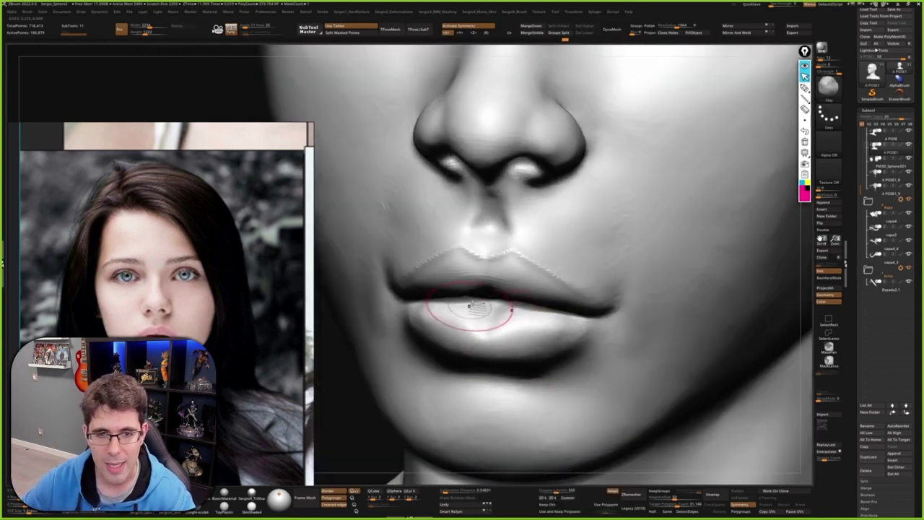
right_click_drag(474, 310, 380, 271)
left_click_drag(407, 309, 505, 288, "ctrl")
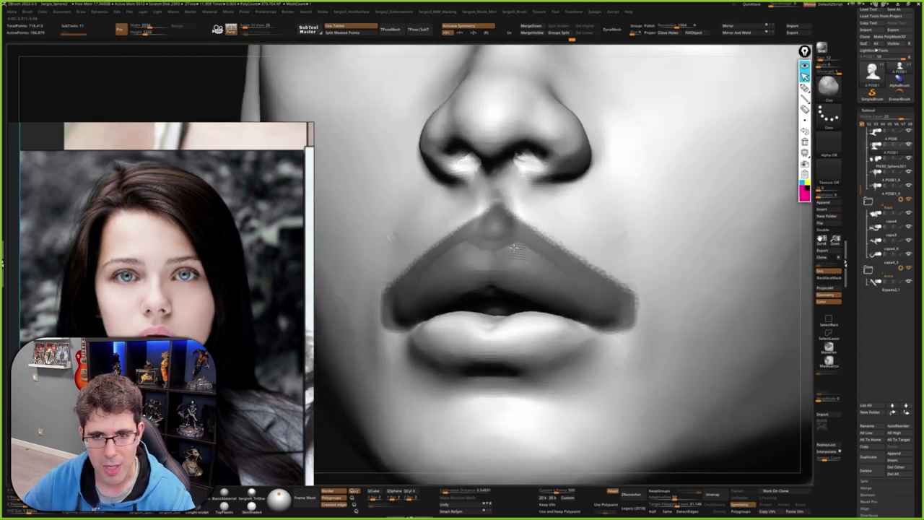
right_click_drag(505, 288, 500, 292)
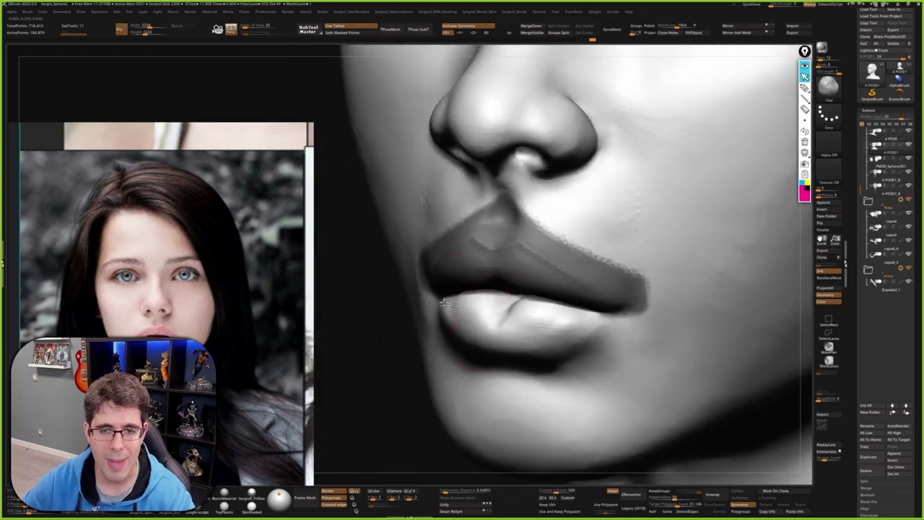
mouse_move(552, 314)
right_mouse_down()
mouse_move(567, 325)
mouse_move(508, 323)
mouse_move(618, 360)
mouse_move(495, 330)
mouse_move(569, 326)
mouse_move(572, 347)
mouse_move(587, 335)
mouse_move(555, 292)
mouse_move(522, 282)
right_mouse_up()
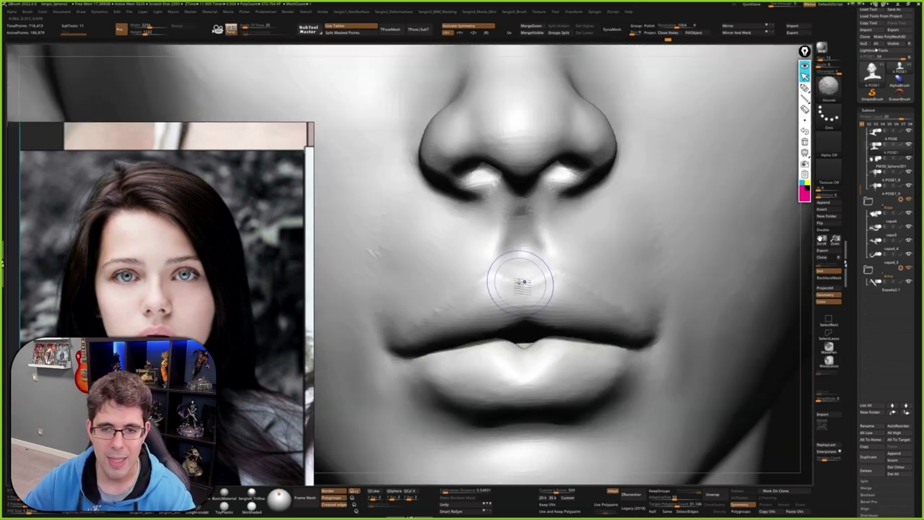
Step: Smooth the lower lip from a three-quarter view, then pull back to the full face
right_click_drag(439, 306, 410, 330, "alt")
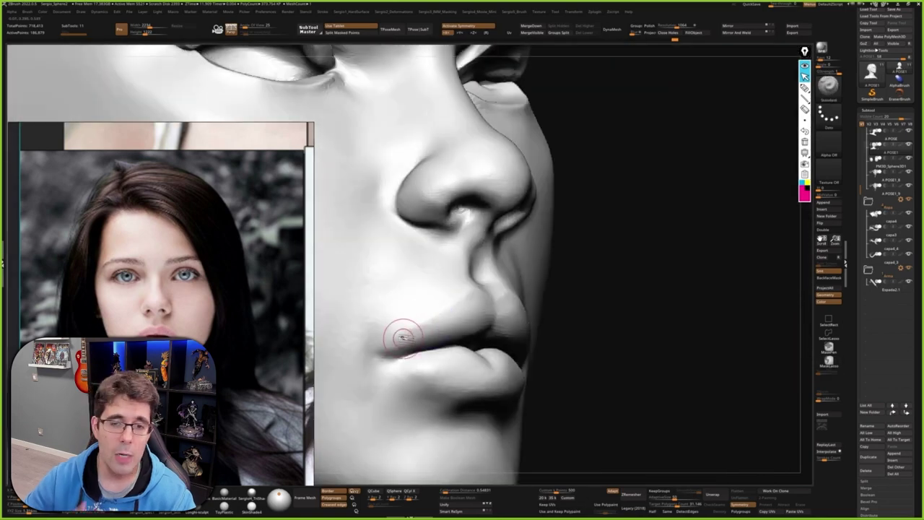
right_click_drag(456, 303, 411, 331)
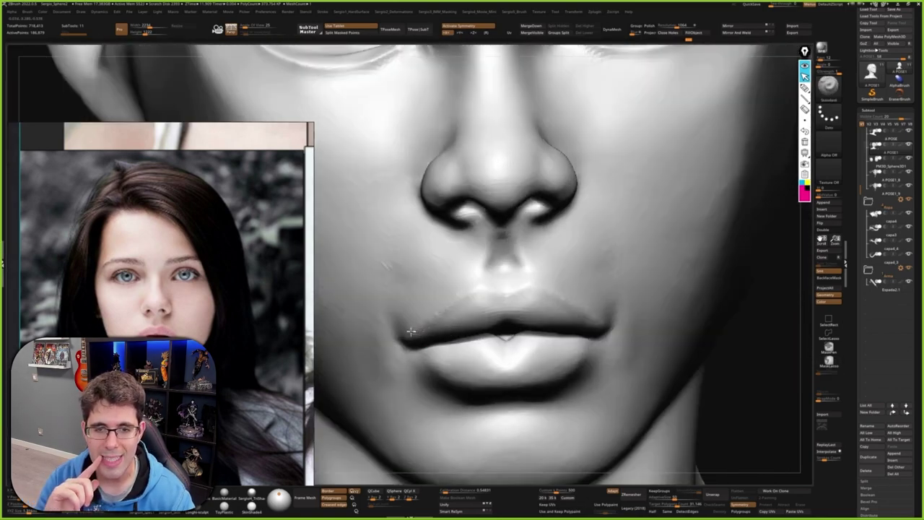
mouse_move(462, 307)
right_mouse_down()
mouse_move(491, 343)
mouse_move(525, 281)
right_mouse_up()
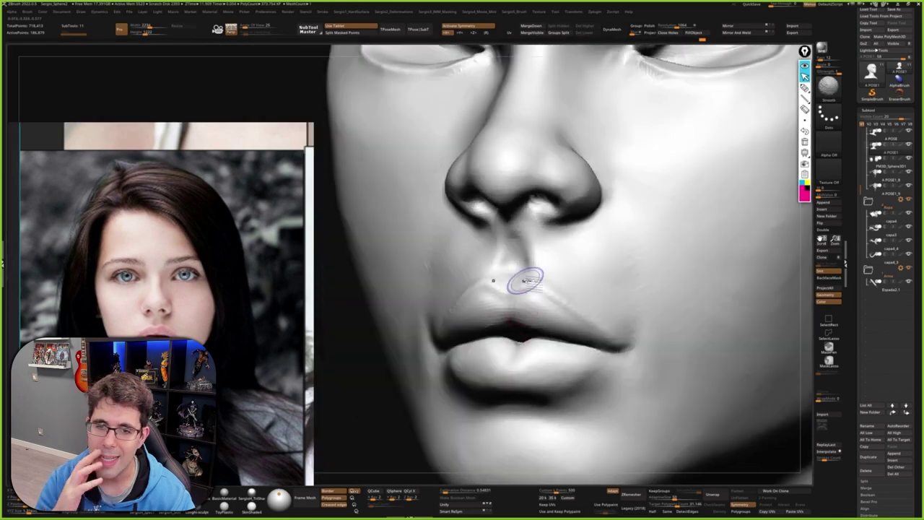
left_click_drag(618, 342, 557, 387, "shift")
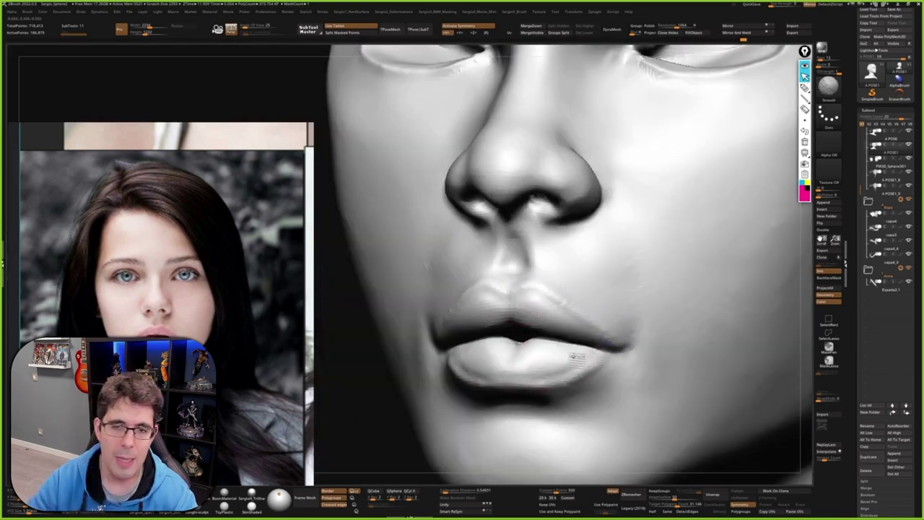
mouse_move(584, 413)
right_mouse_down()
mouse_move(609, 389)
mouse_move(599, 361)
mouse_move(612, 373)
mouse_move(602, 376)
mouse_move(618, 360)
right_mouse_up()
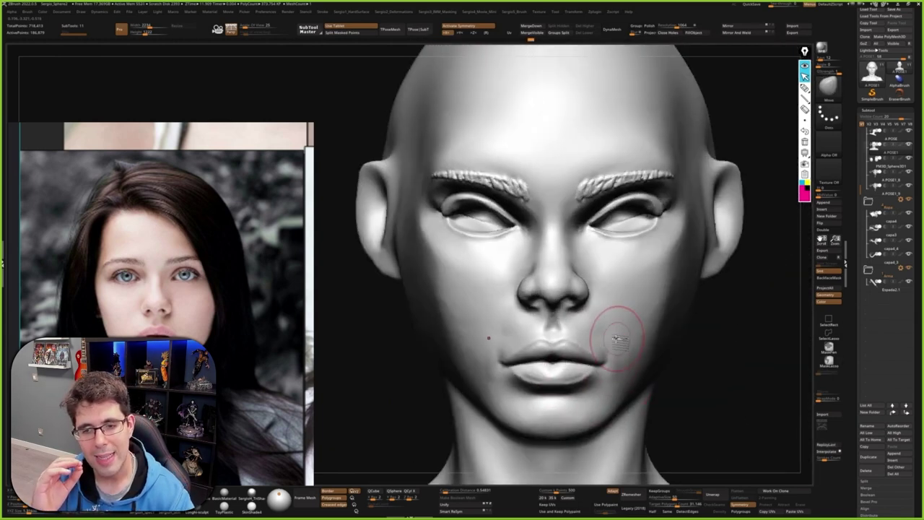
Step: Clear the pink guide line and smooth the cheek plane from a frontal view
mouse_move(673, 302)
right_mouse_down()
mouse_move(651, 330)
mouse_move(623, 303)
mouse_move(608, 311)
mouse_move(599, 228)
right_mouse_up()
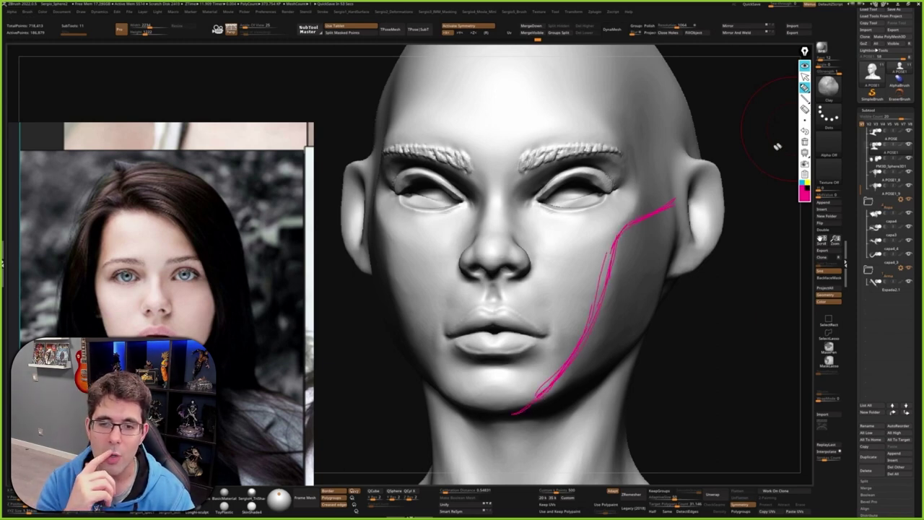
key("Escape")
right_click_drag(787, 126, 598, 306)
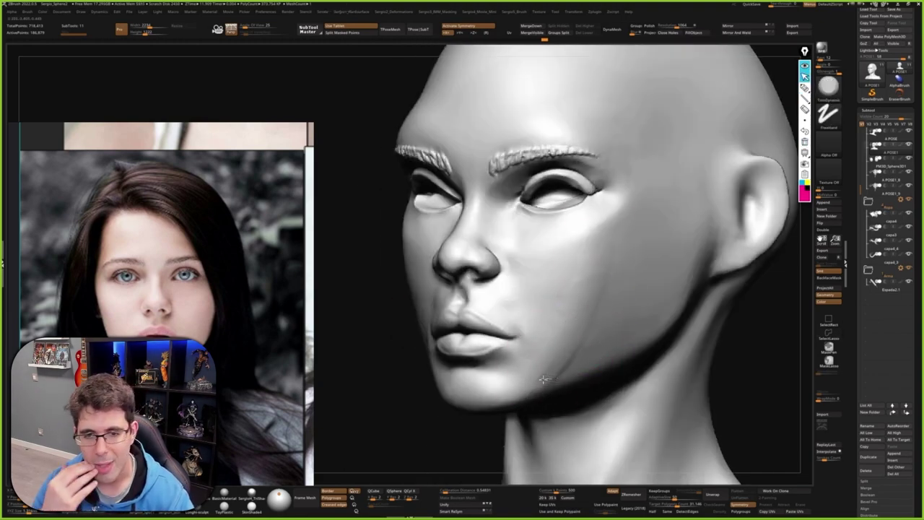
right_click_drag(607, 330, 590, 335)
key("shift")
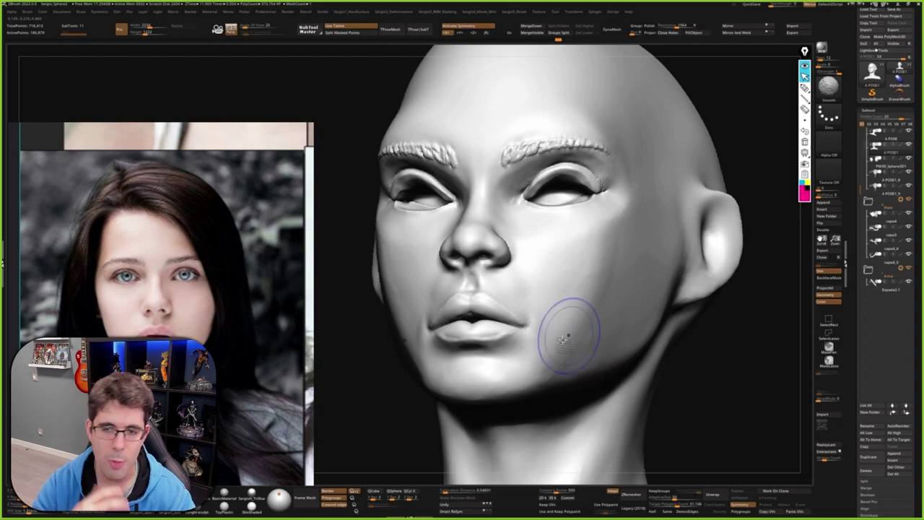
mouse_move(570, 267)
right_mouse_down("shift")
mouse_move(542, 322)
mouse_move(530, 309)
right_mouse_up("shift")
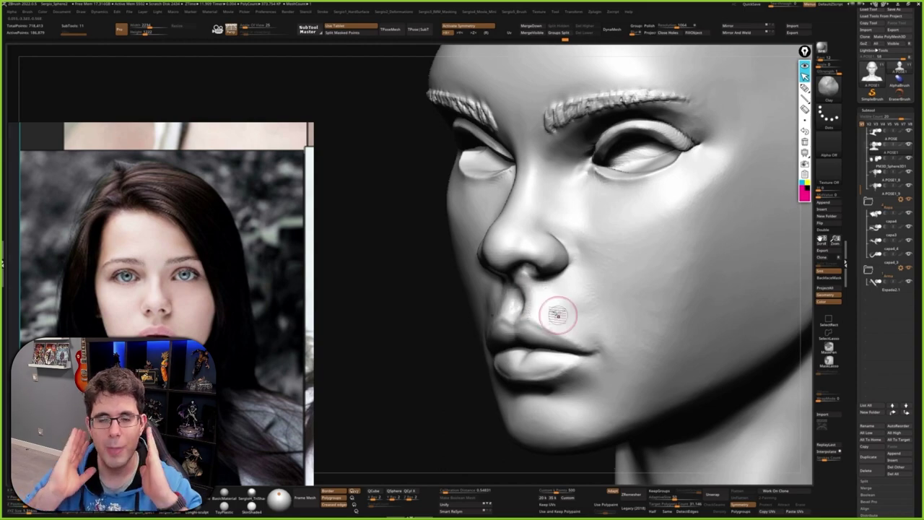
mouse_move(590, 303)
right_mouse_down("shift")
mouse_move(580, 305)
mouse_move(581, 274)
mouse_move(573, 287)
right_mouse_up("shift")
Step: Frame the whole head and select the Clay brush with B, C, L
key("f")
key("b")
key("c")
key("l")
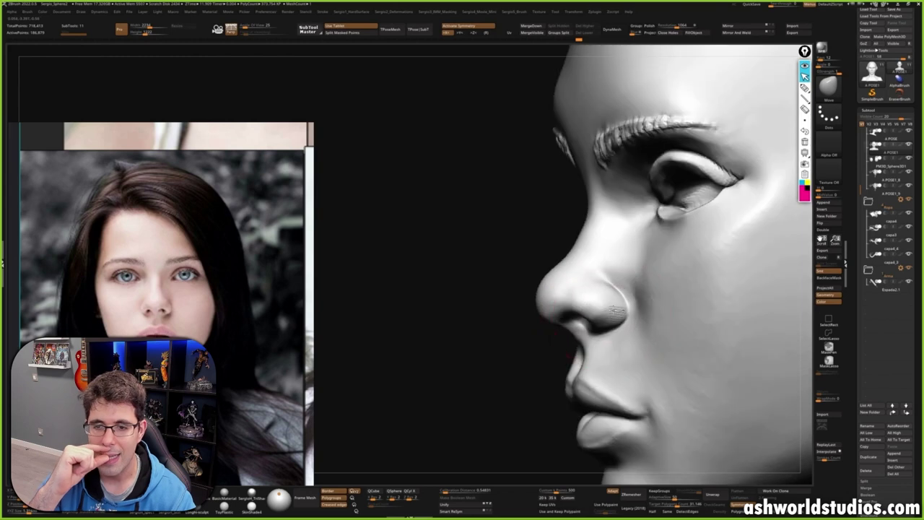
Step: Carve inside the nostrils and smooth the nose tip and nostril wings, viewing from below and front
right_click_drag(612, 320, 608, 321)
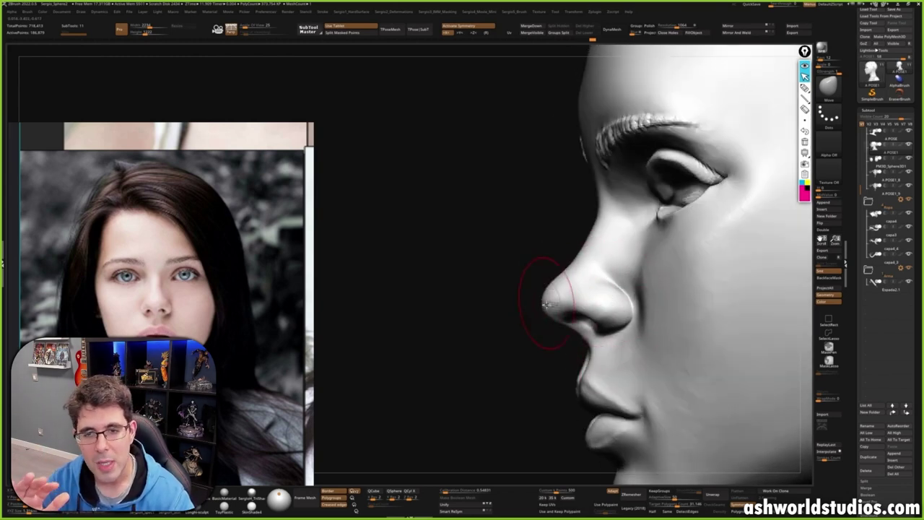
mouse_move(547, 303)
right_mouse_down()
mouse_move(590, 304)
mouse_move(609, 291)
mouse_move(593, 289)
mouse_move(592, 276)
right_mouse_up()
right_click_drag(520, 303, 540, 298)
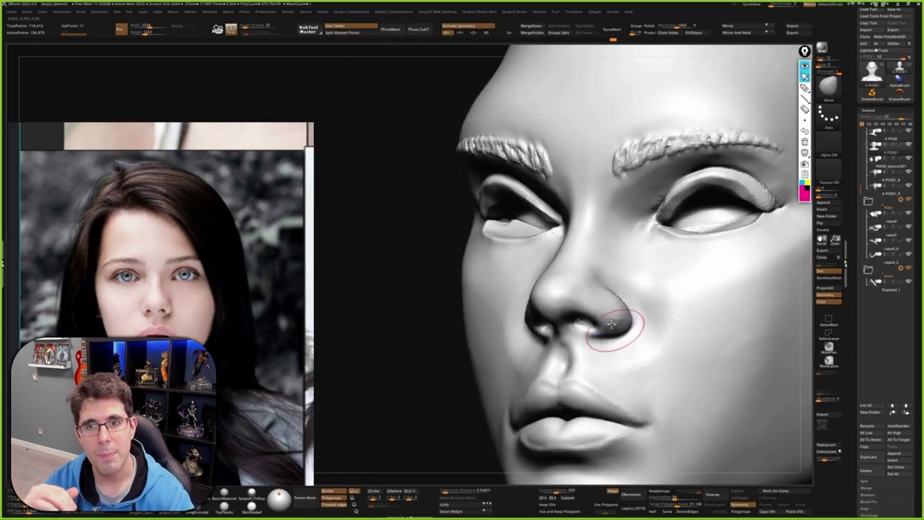
mouse_move(610, 324)
right_mouse_down()
mouse_move(491, 357)
mouse_move(515, 373)
right_mouse_up()
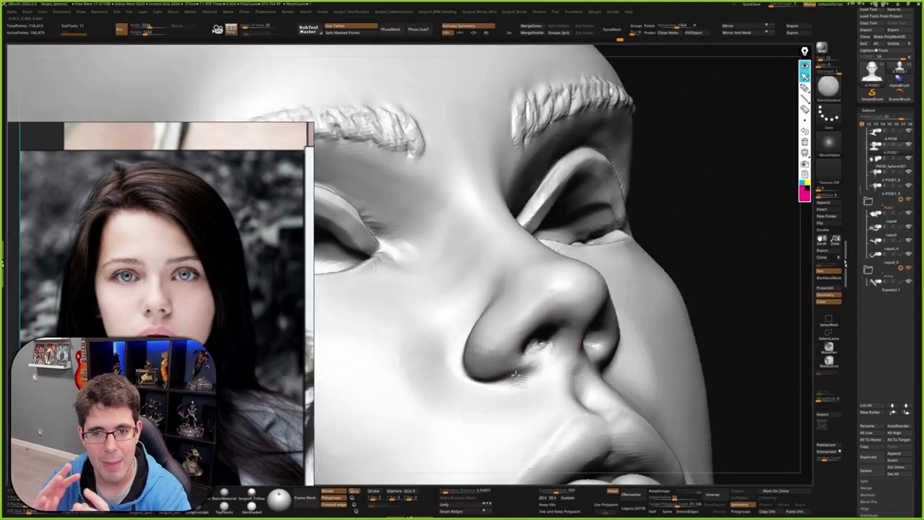
left_click_drag(550, 345, 536, 354)
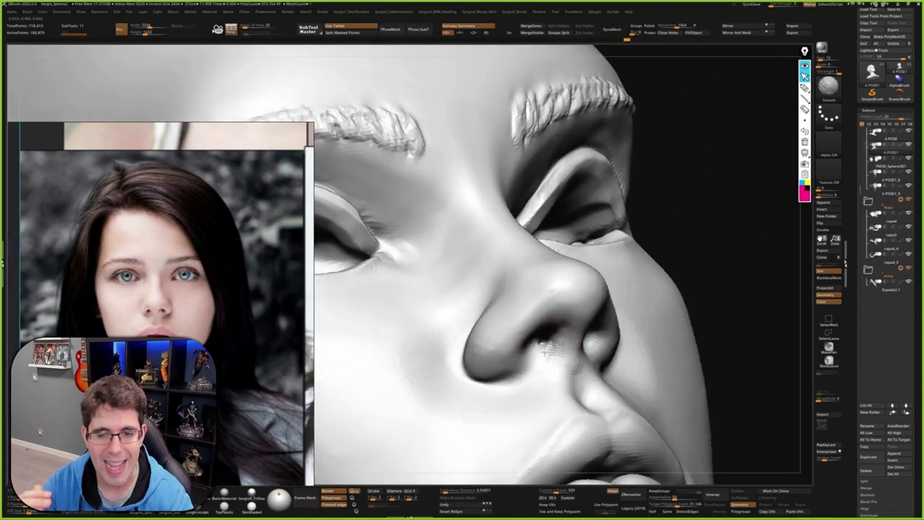
right_click_drag(509, 359, 497, 365)
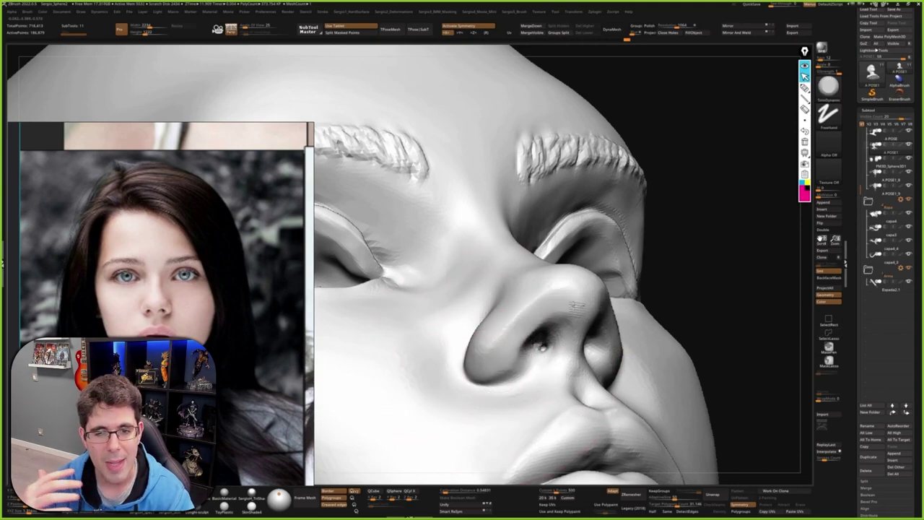
left_click_drag(489, 355, 577, 370)
right_click_drag(577, 371, 613, 333)
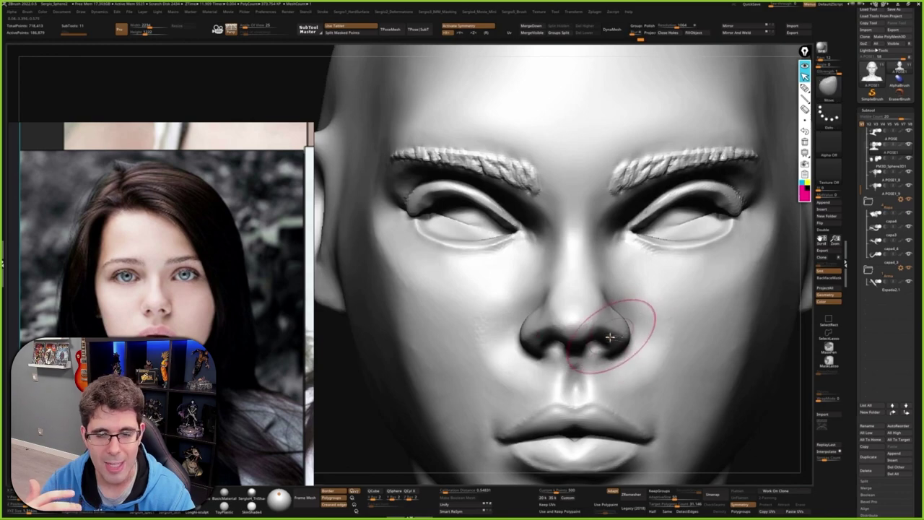
left_click_drag(612, 332, 611, 348, "shift")
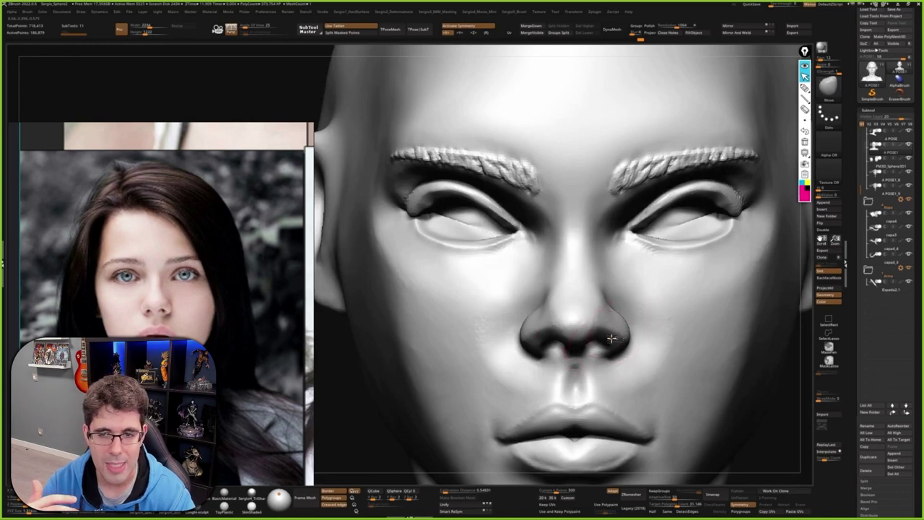
Step: Zoom to the eyes, sketch a note under the eye and across the cheek, then clear it
key("f")
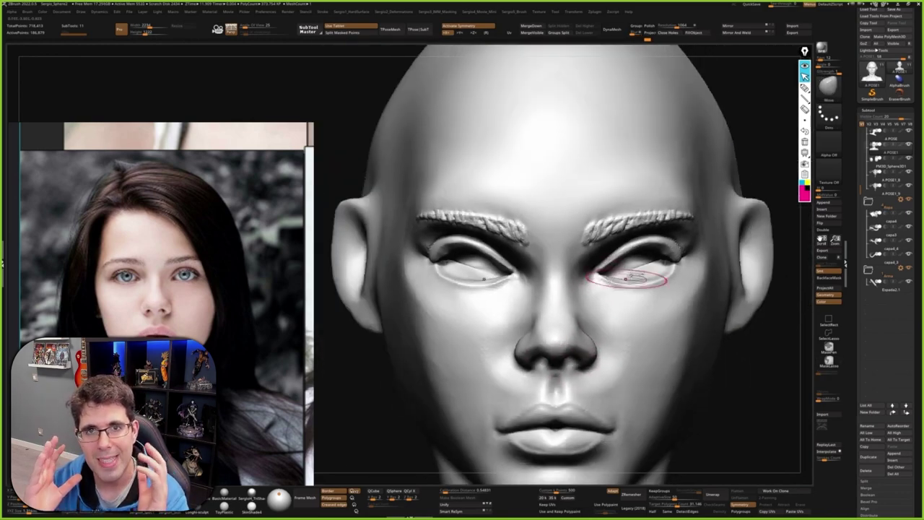
right_click_drag(650, 303, 654, 259, "alt")
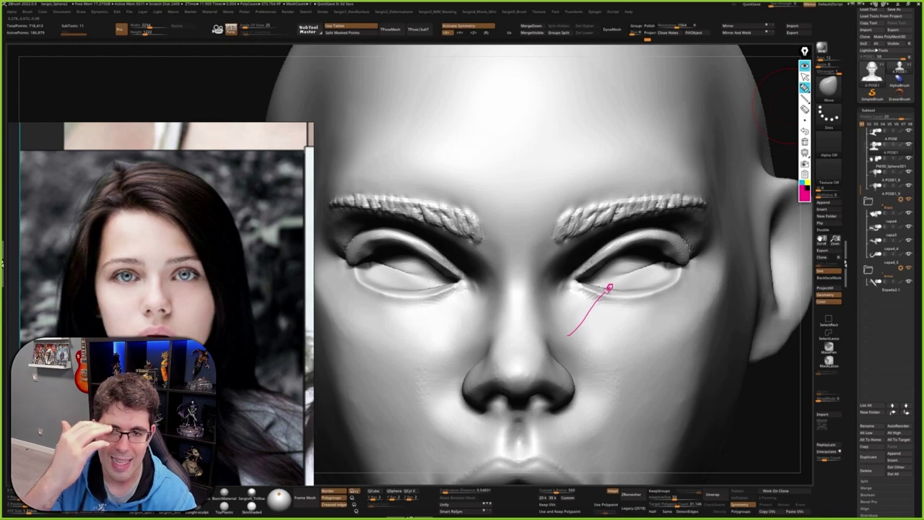
left_click_drag(679, 316, 695, 312)
left_click_drag(573, 344, 672, 338)
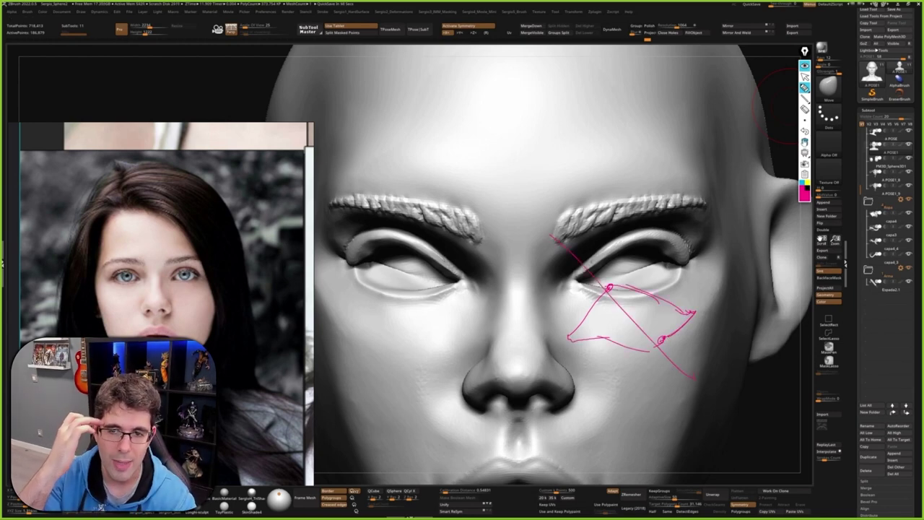
left_click(804, 141)
left_click(804, 76)
Step: Turn off perspective and reshape the lower eyelids on both eyes, checking three-quarter and front views
mouse_move(708, 289)
right_mouse_down()
mouse_move(581, 259)
mouse_move(637, 235)
right_mouse_up()
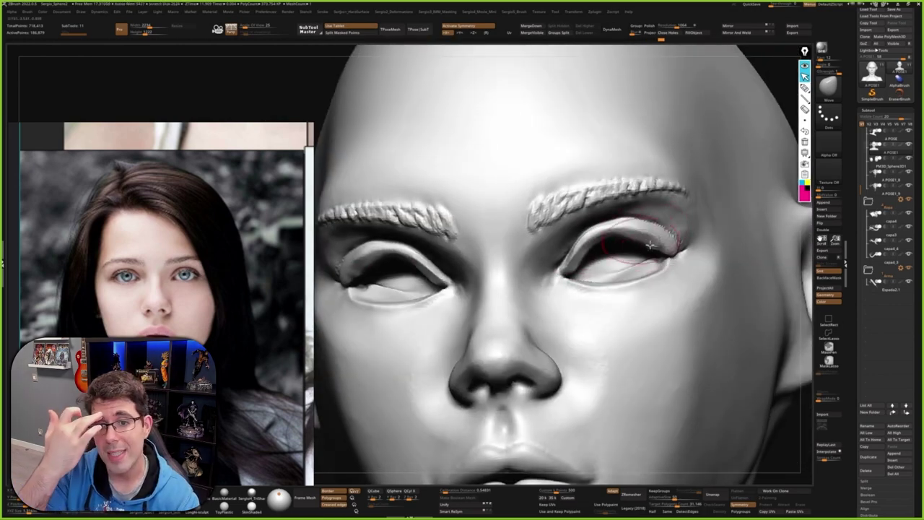
key("p")
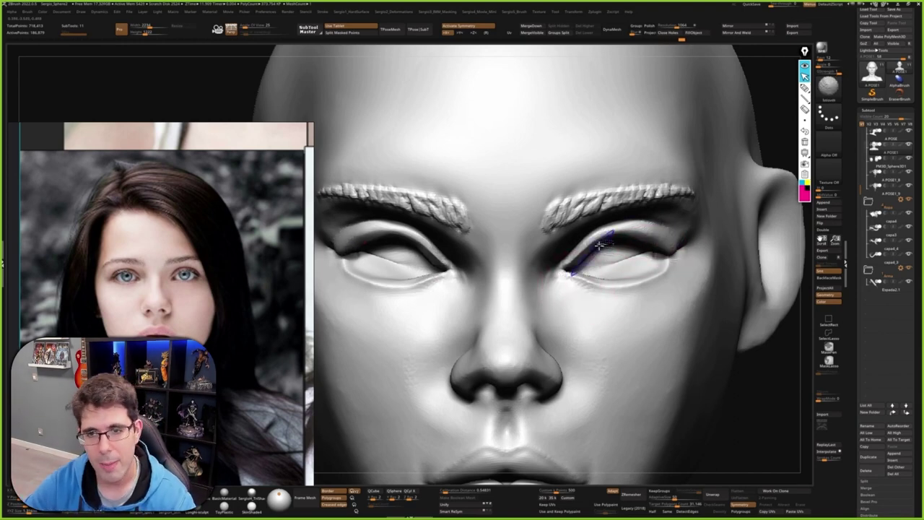
left_click_drag(570, 273, 658, 260)
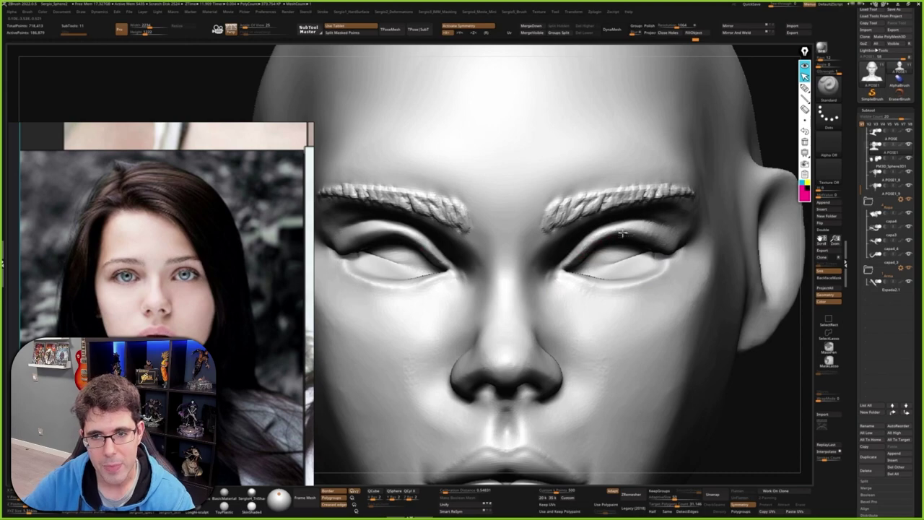
right_click_drag(672, 249, 686, 254)
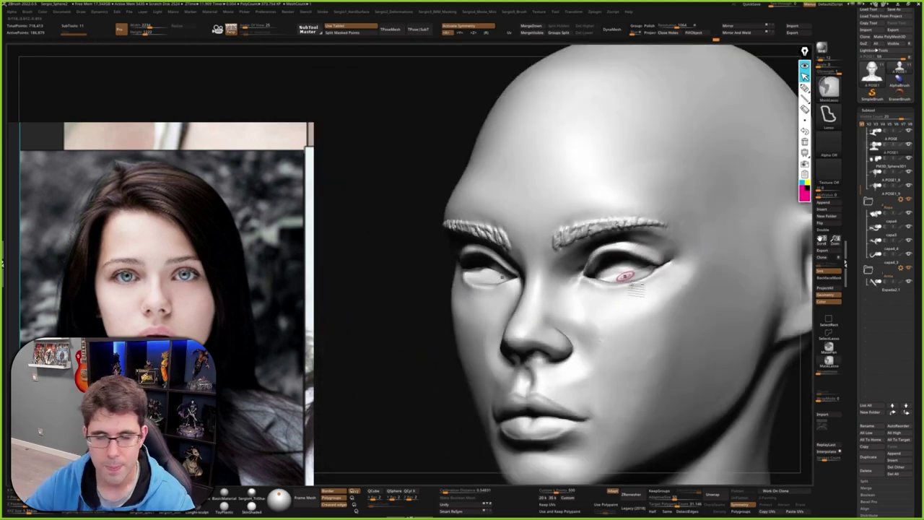
mouse_move(606, 281)
right_mouse_down()
mouse_move(624, 313)
mouse_move(618, 336)
right_mouse_up()
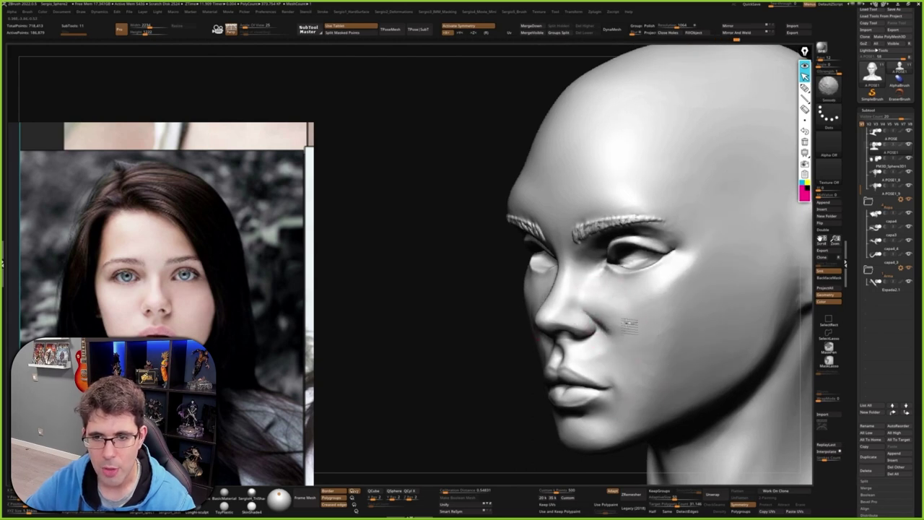
Step: Sculpt between the nostril and upper lip with Clay, then lasso-mask the cheek and invert the mask
right_click_drag(643, 361, 556, 331)
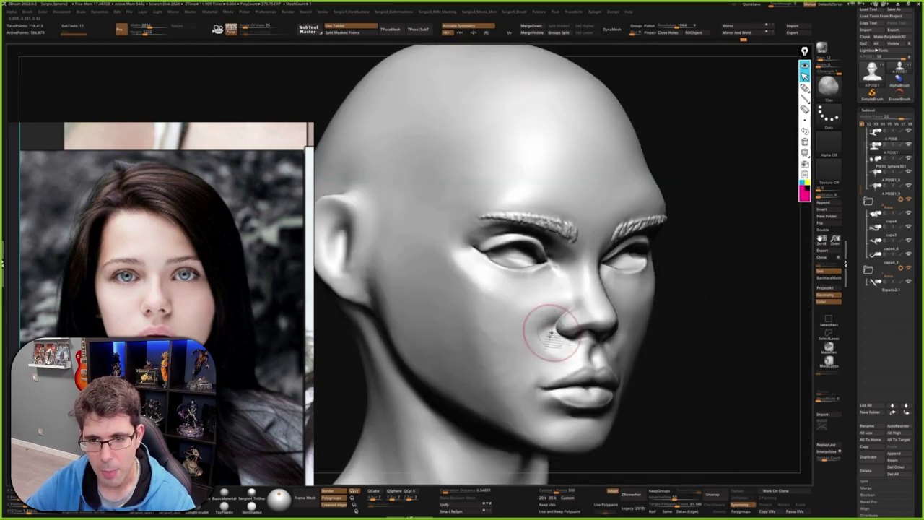
left_click_drag(551, 334, 562, 358)
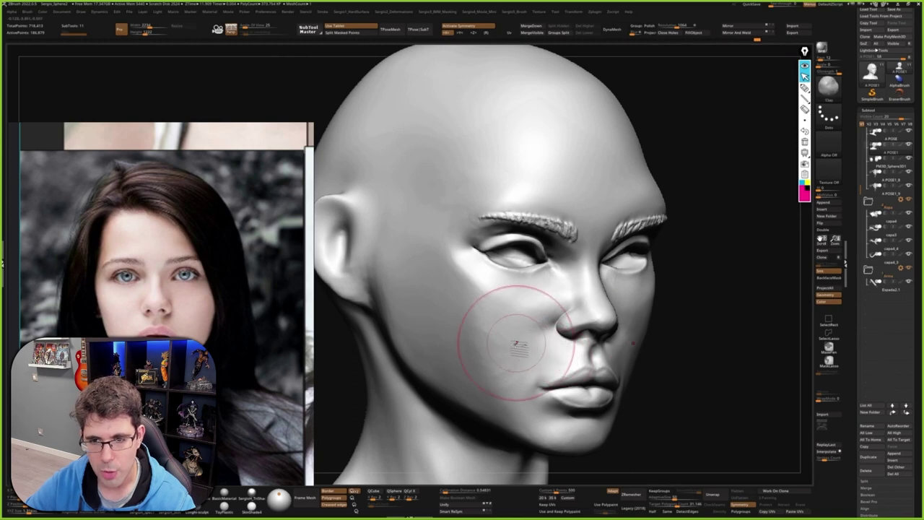
mouse_move(538, 357)
right_mouse_down()
mouse_move(599, 375)
mouse_move(572, 294)
right_mouse_up()
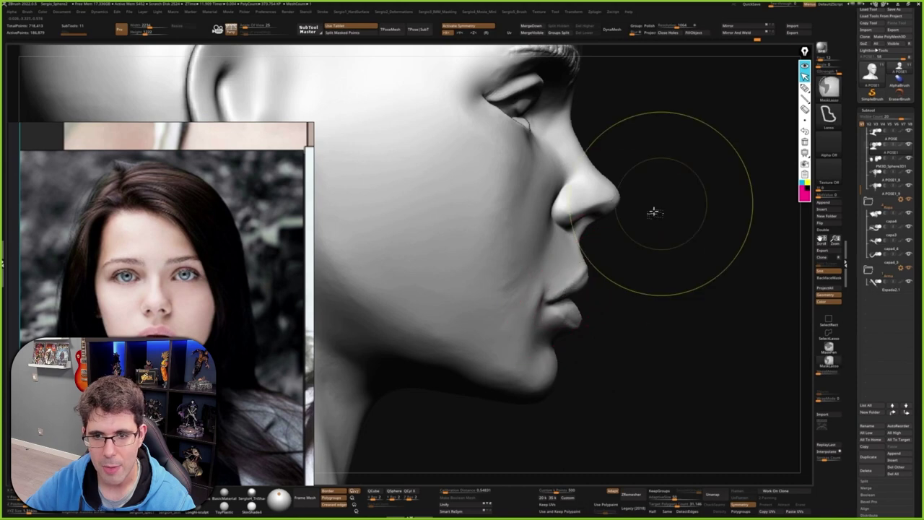
mouse_move(652, 206)
left_mouse_down("ctrl")
mouse_move(615, 247)
mouse_move(639, 252)
mouse_move(635, 282)
left_mouse_up("ctrl")
left_click(605, 259, "ctrl")
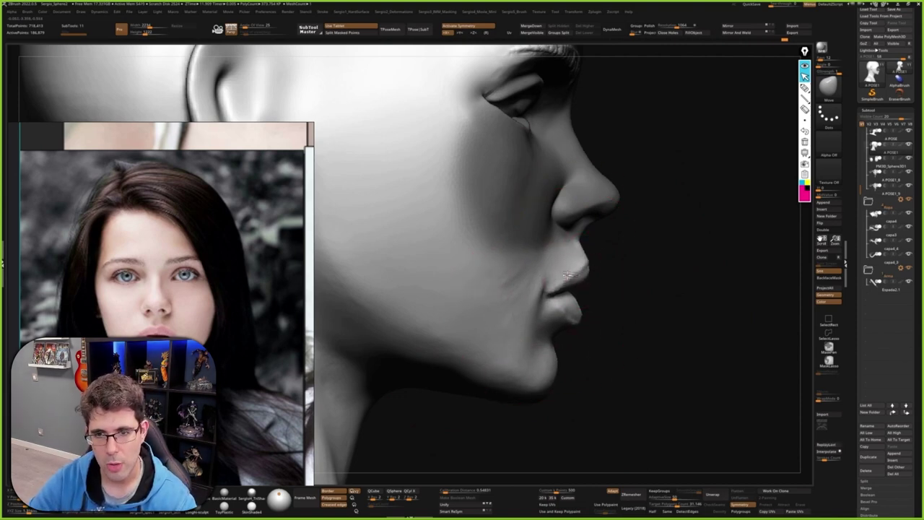
Step: Frame the whole bust front-on and zoom in on the forehead and eyes
key("f")
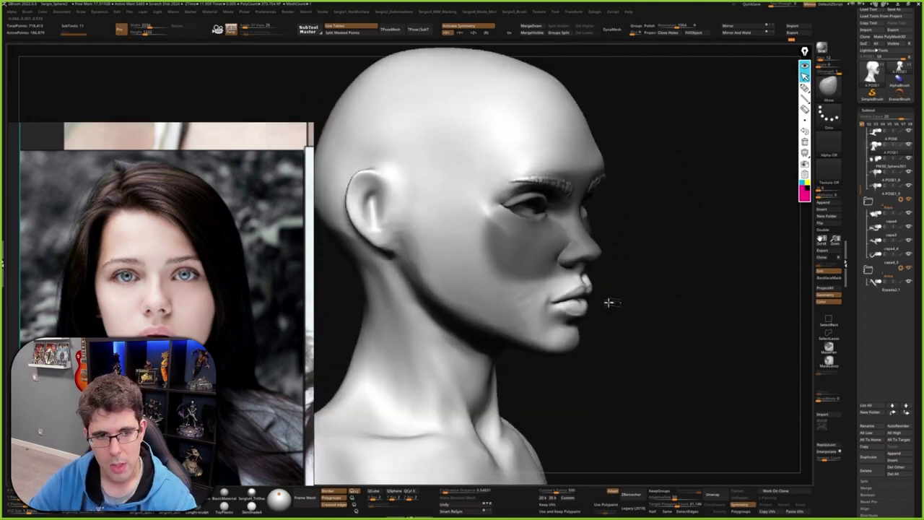
left_click_drag(606, 303, 470, 295)
key("f")
left_click_drag(578, 300, 563, 296)
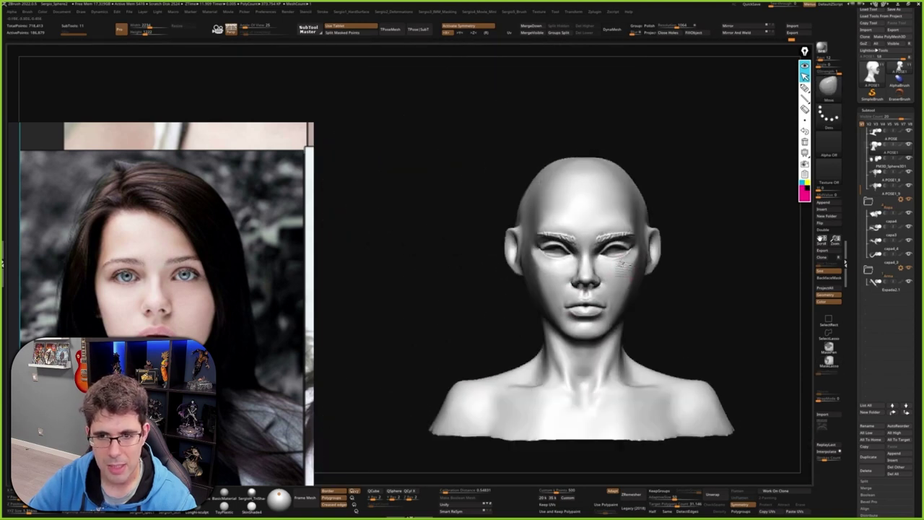
mouse_move(563, 296)
right_mouse_down("alt")
mouse_move(470, 268)
mouse_move(454, 249)
mouse_move(448, 268)
mouse_move(534, 285)
right_mouse_up("alt")
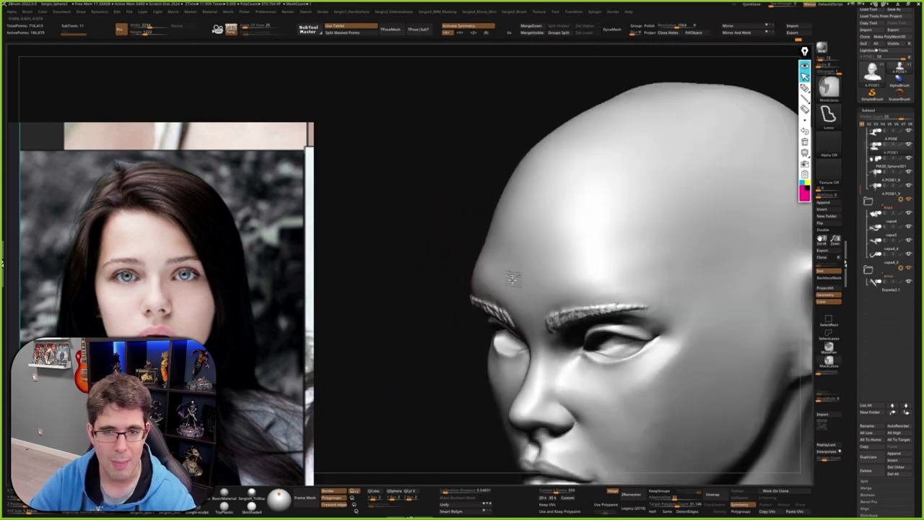
Step: Work the forehead and crown from front, side and three-quarter views, and enlarge the reference photo
key("f")
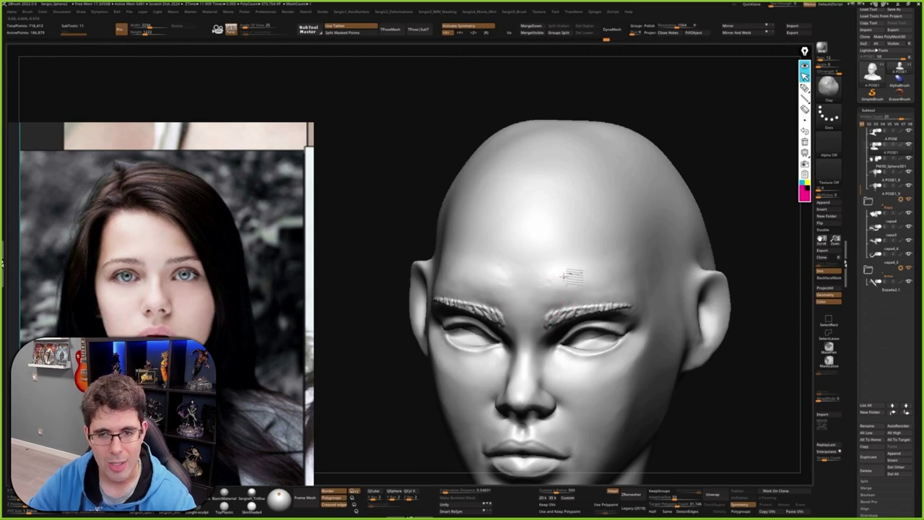
mouse_move(555, 304)
right_mouse_down()
mouse_move(571, 264)
mouse_move(551, 274)
mouse_move(516, 262)
right_mouse_up()
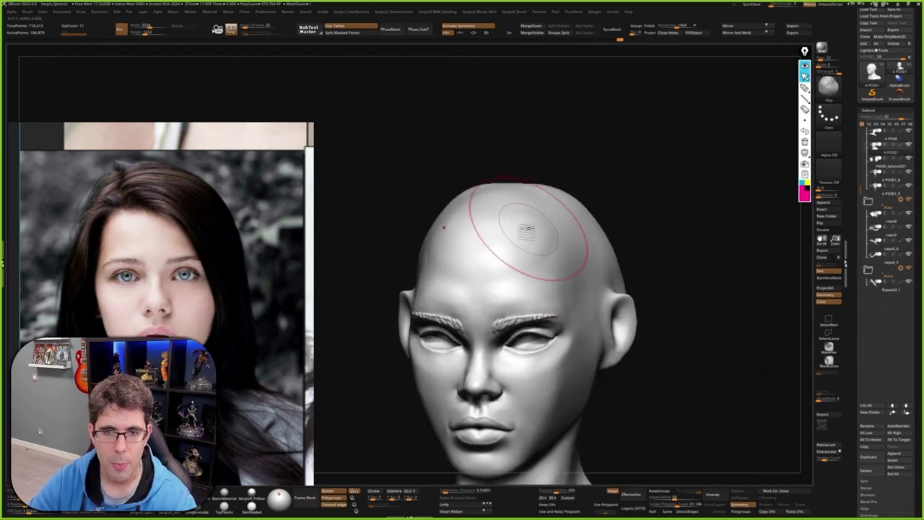
mouse_move(491, 270)
right_mouse_down()
mouse_move(544, 221)
mouse_move(581, 248)
mouse_move(561, 286)
mouse_move(539, 248)
mouse_move(559, 259)
mouse_move(537, 254)
right_mouse_up()
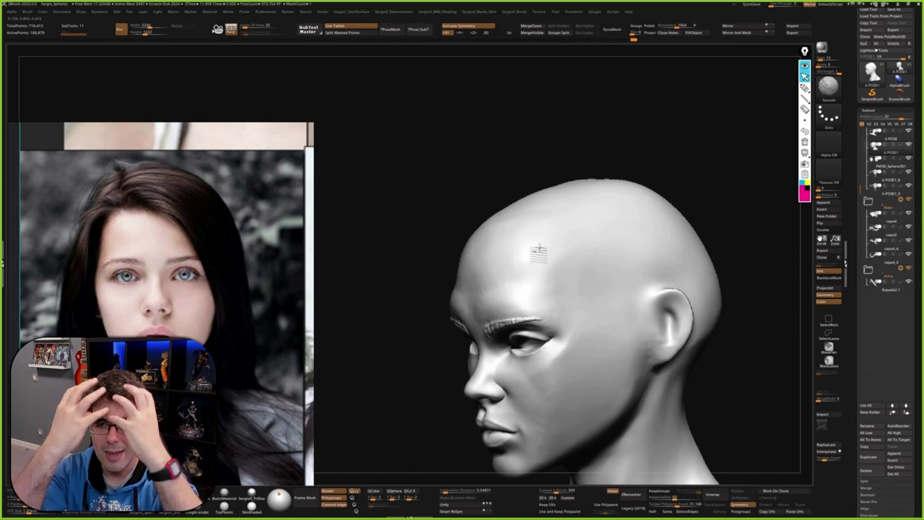
scroll(243, 268, "up", 2)
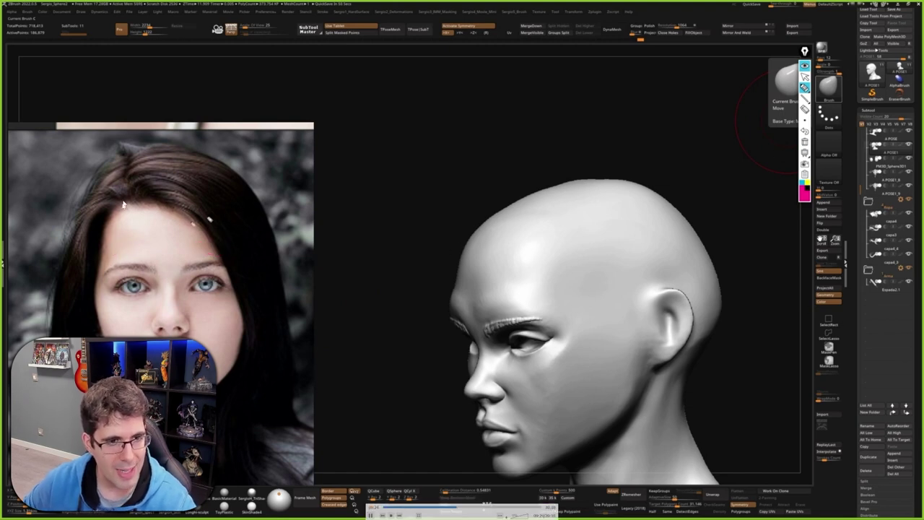
Step: Circle the brow on the reference photo, clear it, then build up the forehead from front and above
mouse_move(95, 280)
left_mouse_down()
mouse_move(166, 261)
mouse_move(155, 244)
left_mouse_up()
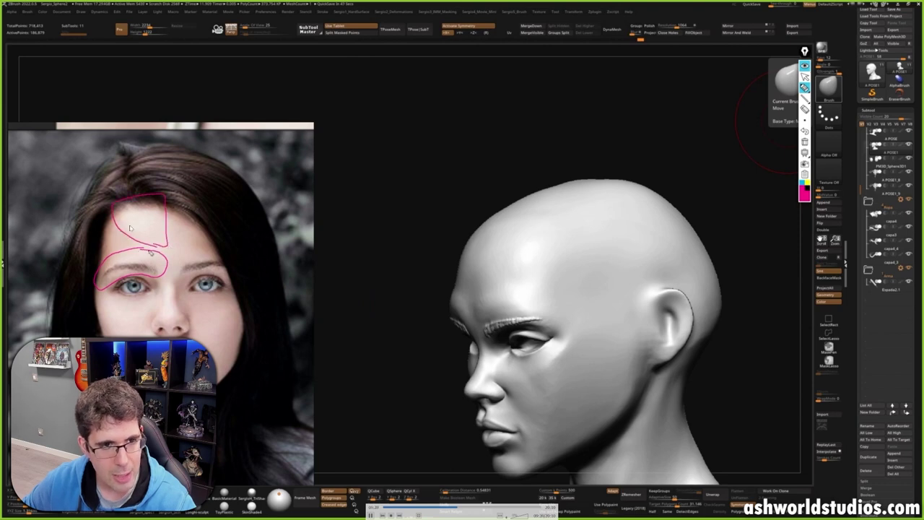
left_click(804, 141)
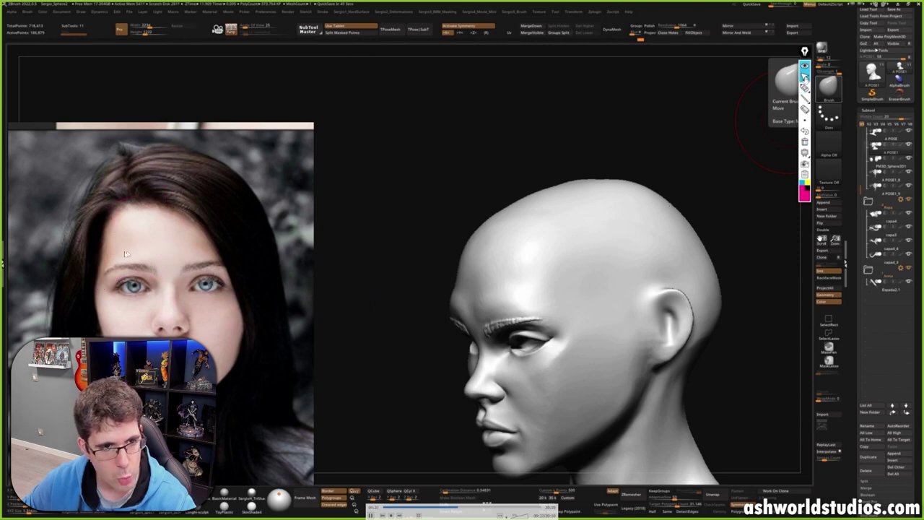
left_click_drag(423, 320, 439, 267, "shift")
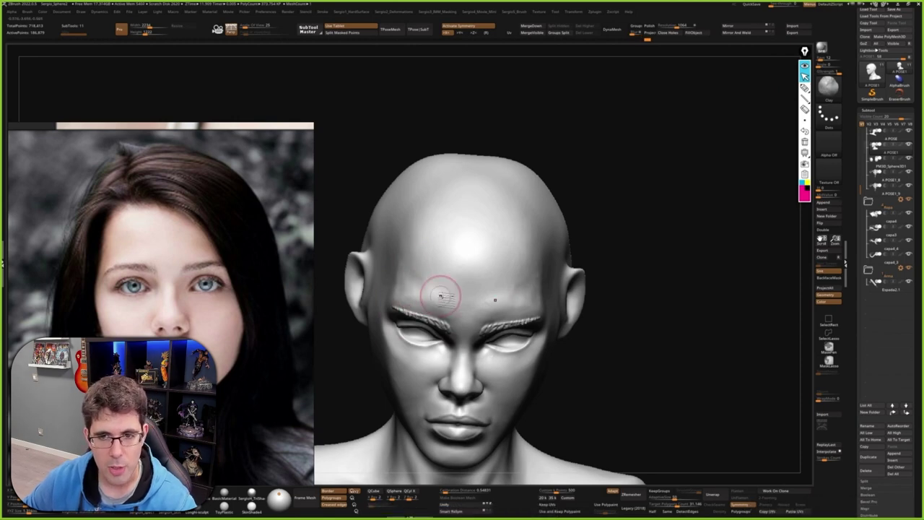
right_click_drag(440, 296, 438, 270)
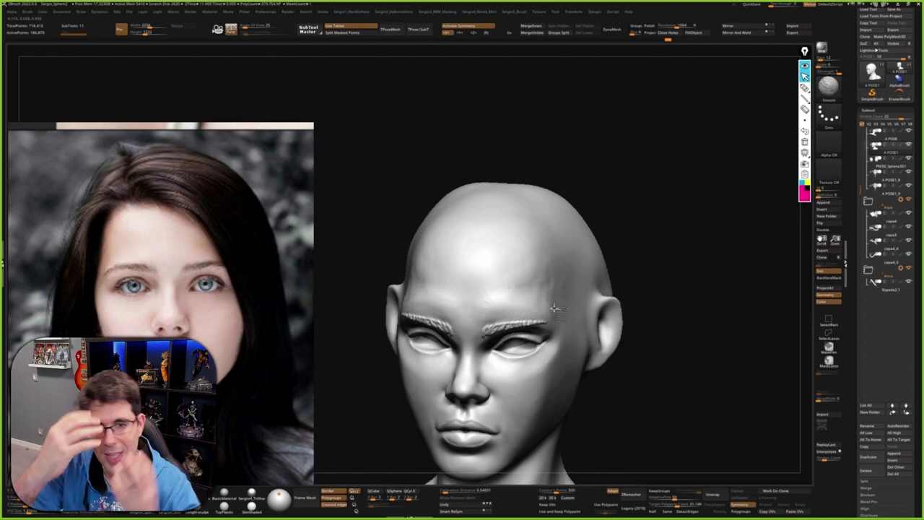
mouse_move(547, 289)
right_mouse_down()
mouse_move(524, 290)
mouse_move(545, 239)
right_mouse_up()
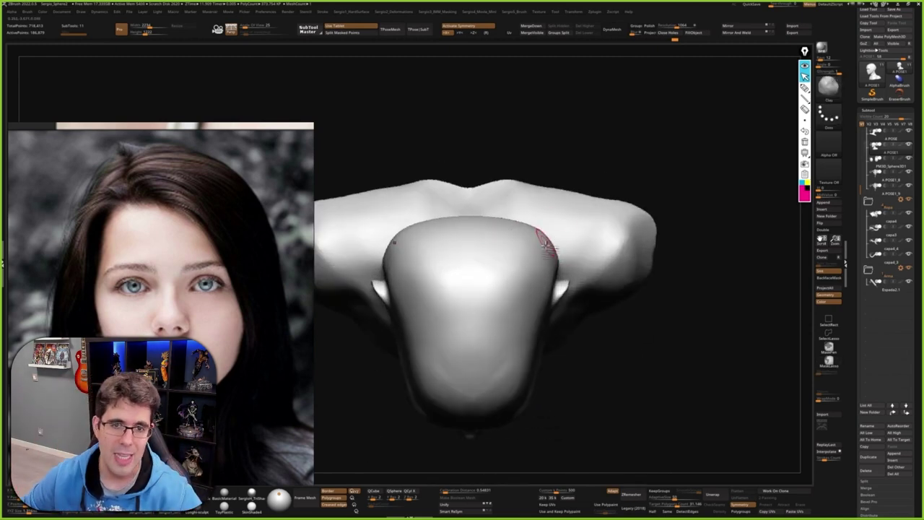
left_click(804, 86)
left_click_drag(654, 439, 640, 350)
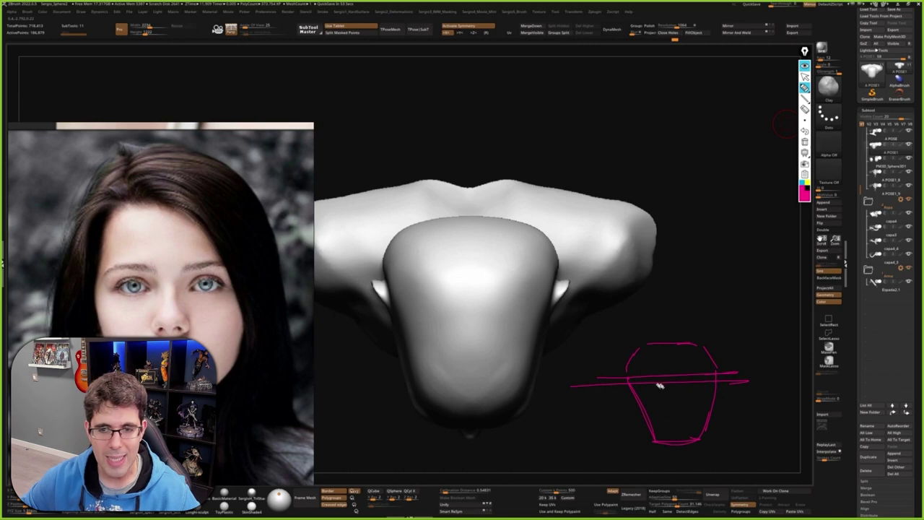
mouse_move(760, 370)
left_mouse_down()
mouse_move(770, 383)
mouse_move(787, 365)
mouse_move(794, 392)
mouse_move(747, 395)
left_mouse_up()
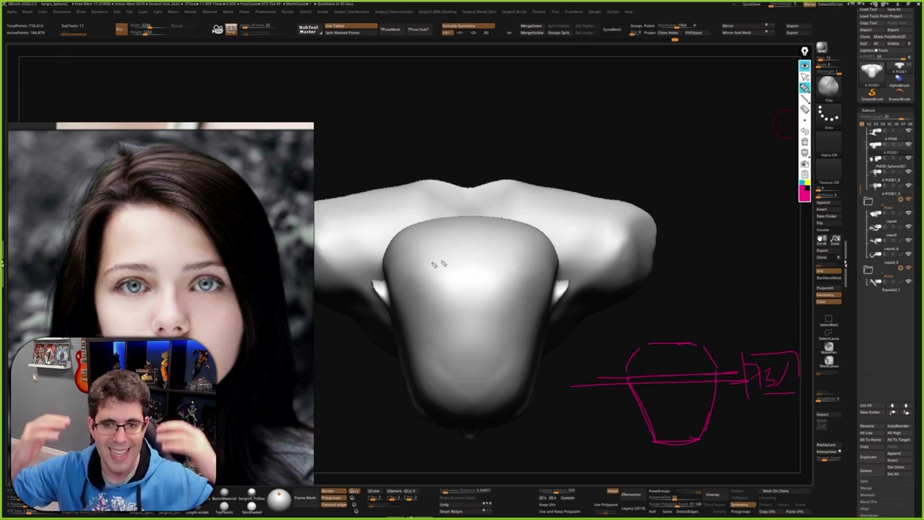
left_click_drag(381, 248, 535, 211)
left_click(805, 141)
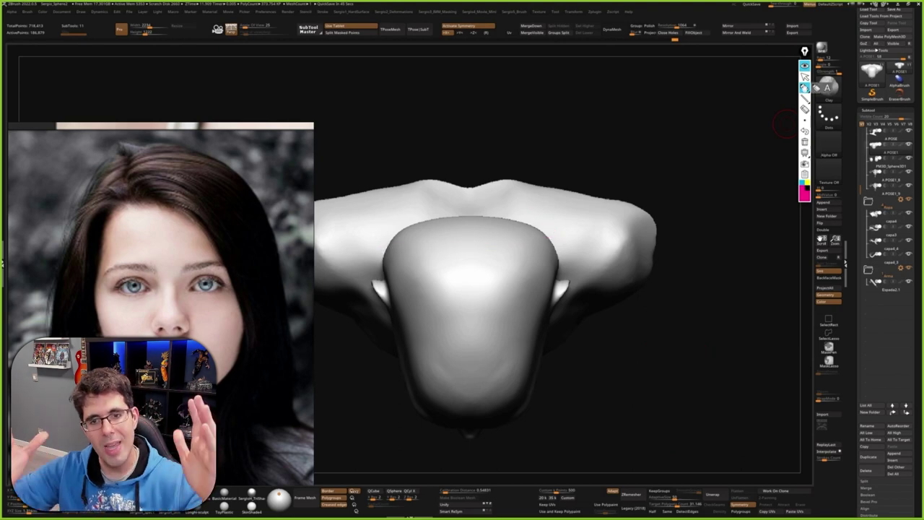
left_click(805, 76)
left_click_drag(684, 196, 548, 202)
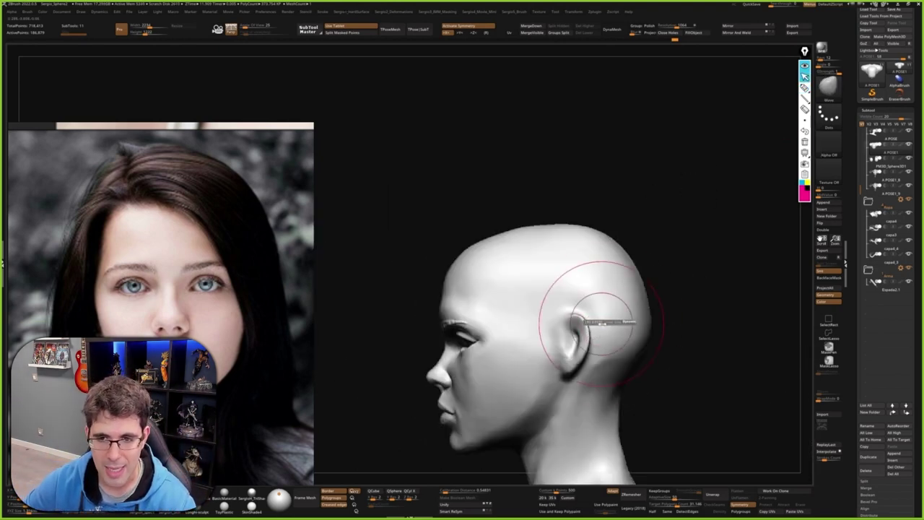
Step: Move the ear slightly back and down, then round out the back of the skull behind it
left_click_drag(598, 329, 586, 333)
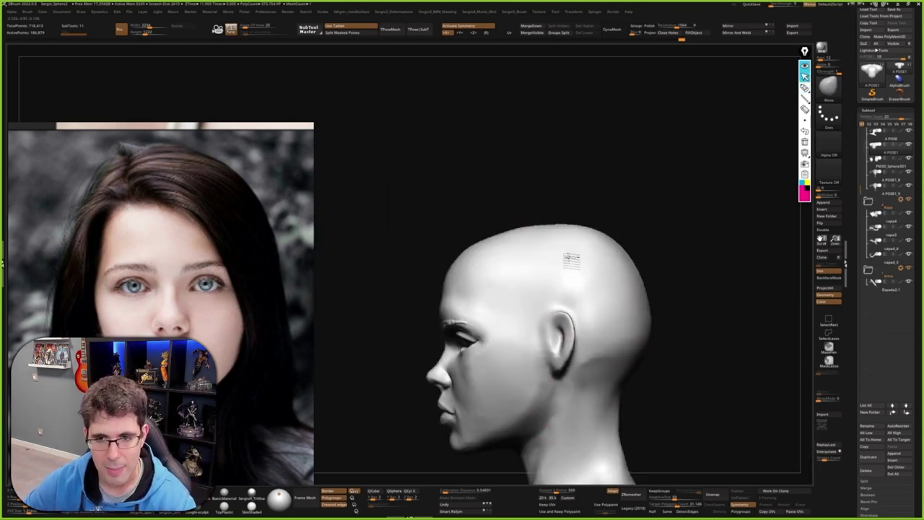
mouse_move(618, 309)
right_mouse_down()
mouse_move(629, 330)
mouse_move(614, 245)
mouse_move(574, 177)
right_mouse_up()
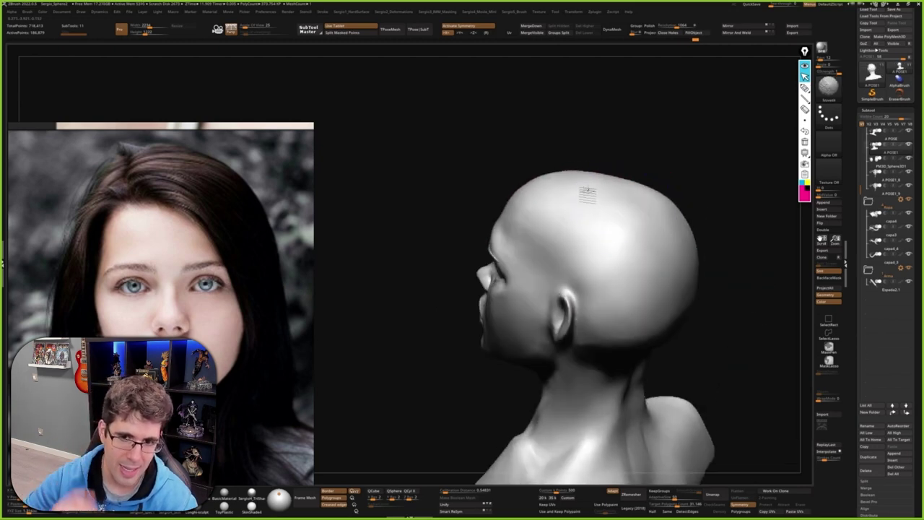
mouse_move(602, 258)
right_mouse_down()
mouse_move(532, 244)
mouse_move(545, 266)
right_mouse_up()
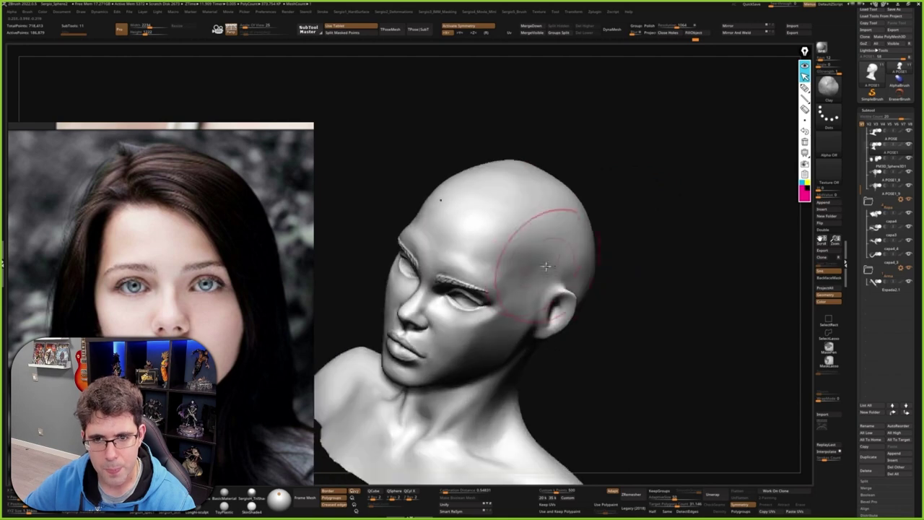
mouse_move(596, 280)
right_mouse_down()
mouse_move(596, 318)
mouse_move(618, 279)
mouse_move(650, 299)
right_mouse_up()
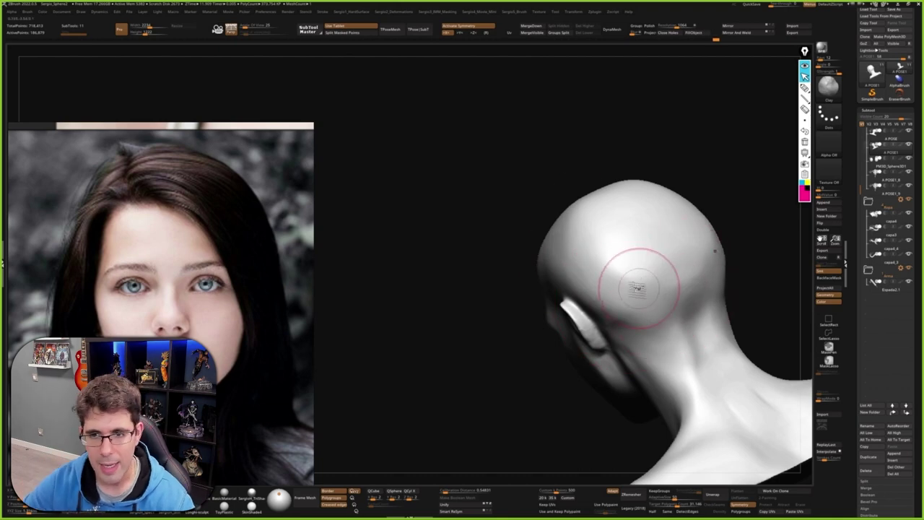
mouse_move(593, 296)
right_mouse_down()
mouse_move(649, 267)
mouse_move(630, 303)
mouse_move(616, 293)
mouse_move(631, 262)
right_mouse_up()
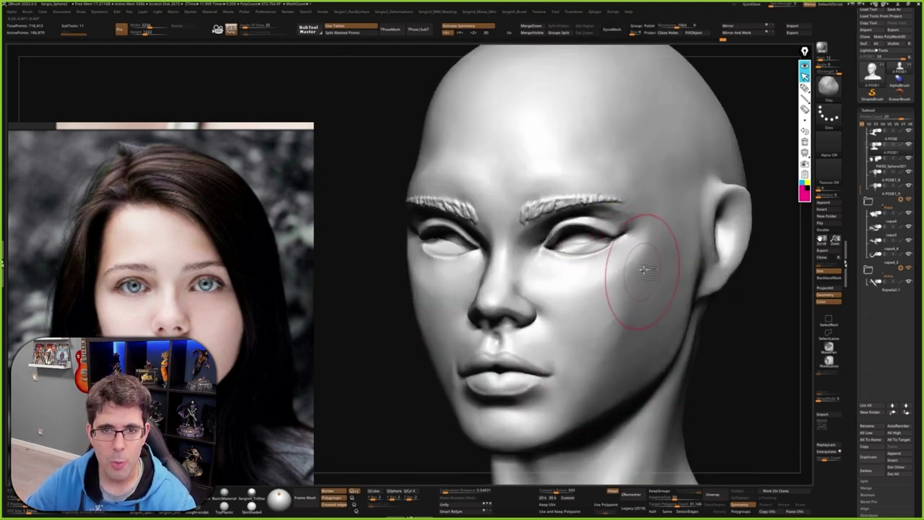
Step: Fill out the cheek under the eye, then compare proportions in front, profile and three-quarter views
left_click_drag(650, 248, 618, 313)
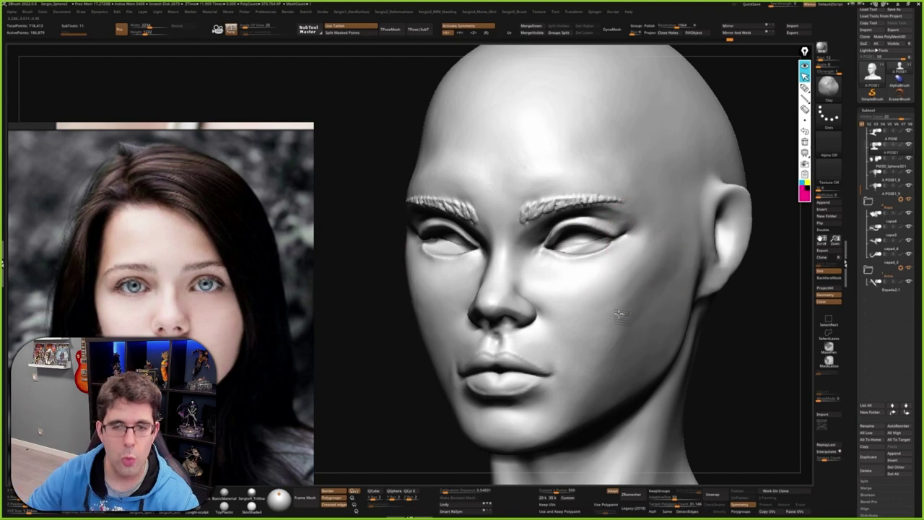
key("f")
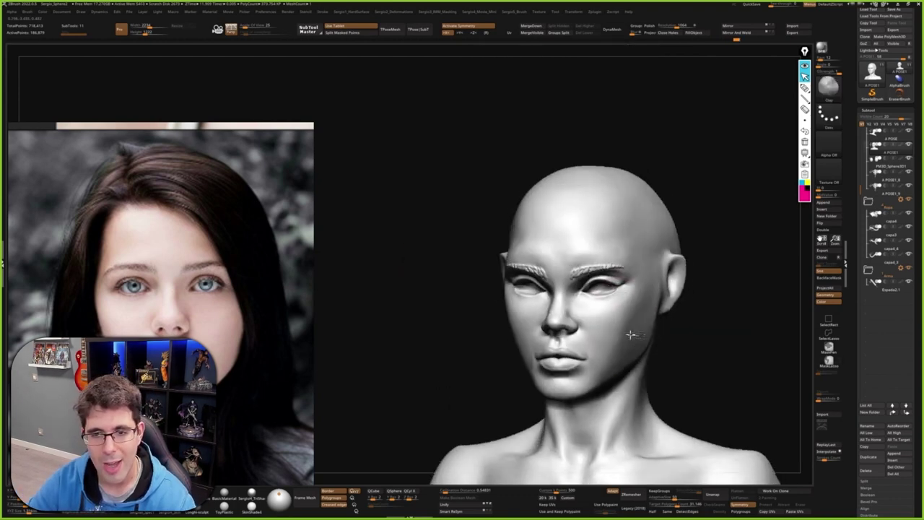
right_click_drag(629, 332, 633, 275, "shift")
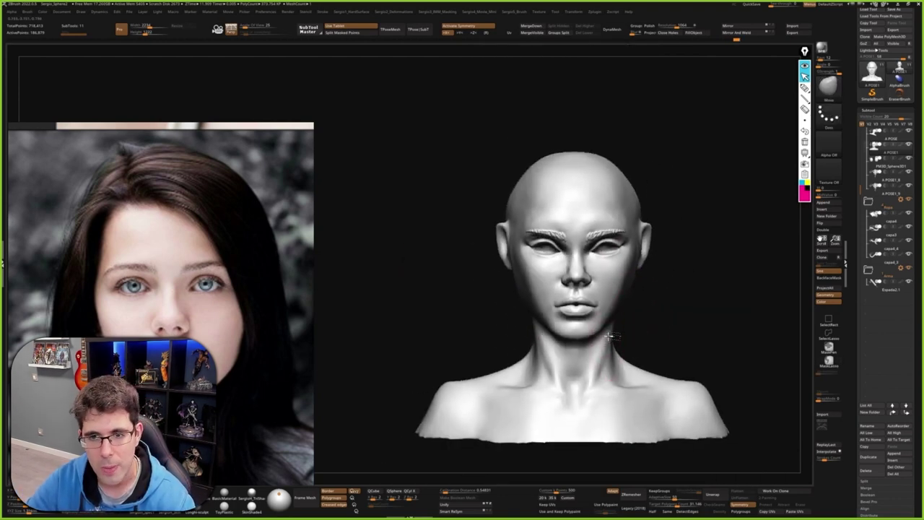
right_click_drag(595, 292, 606, 270)
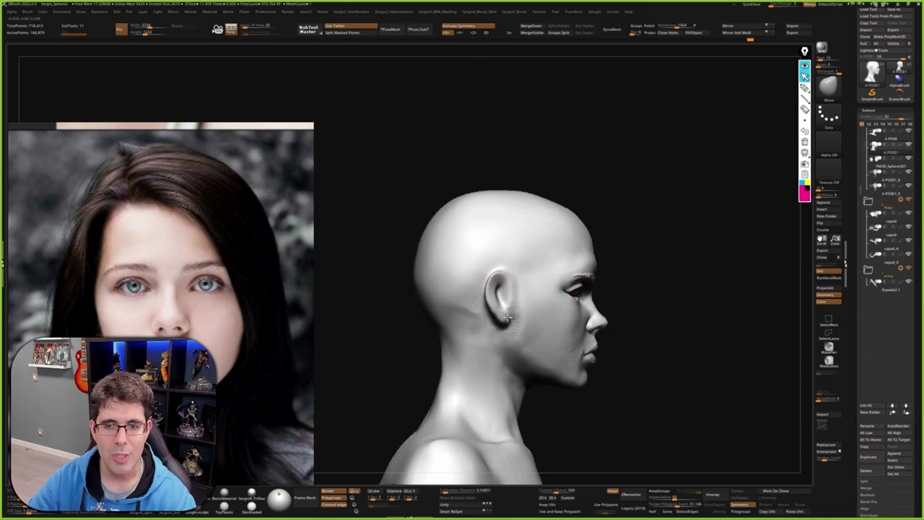
right_click_drag(505, 299, 532, 351, "ctrl")
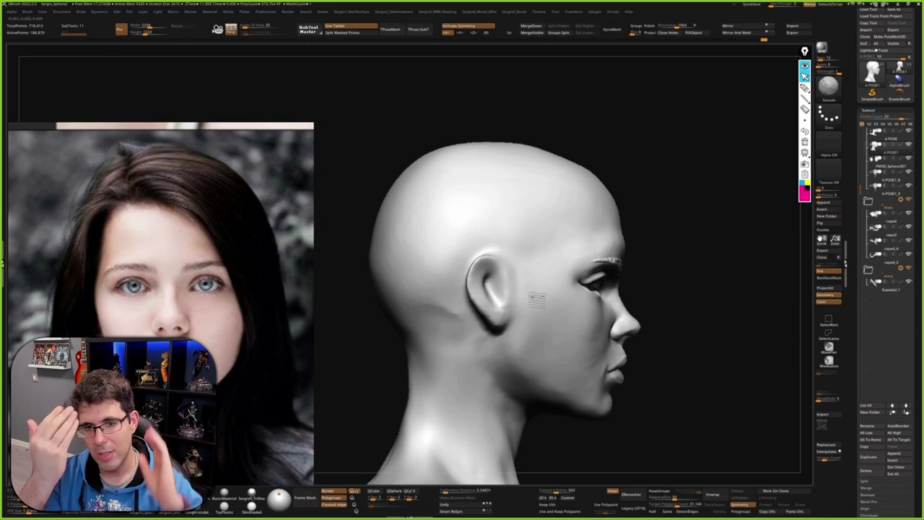
mouse_move(535, 317)
right_mouse_down("ctrl")
mouse_move(562, 313)
mouse_move(553, 332)
right_mouse_up("ctrl")
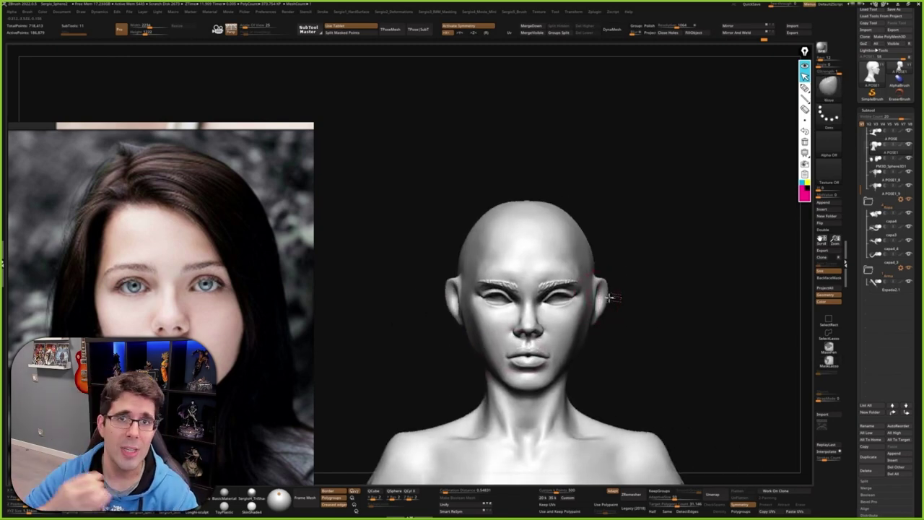
mouse_move(603, 313)
right_mouse_down()
mouse_move(568, 339)
mouse_move(590, 341)
right_mouse_up()
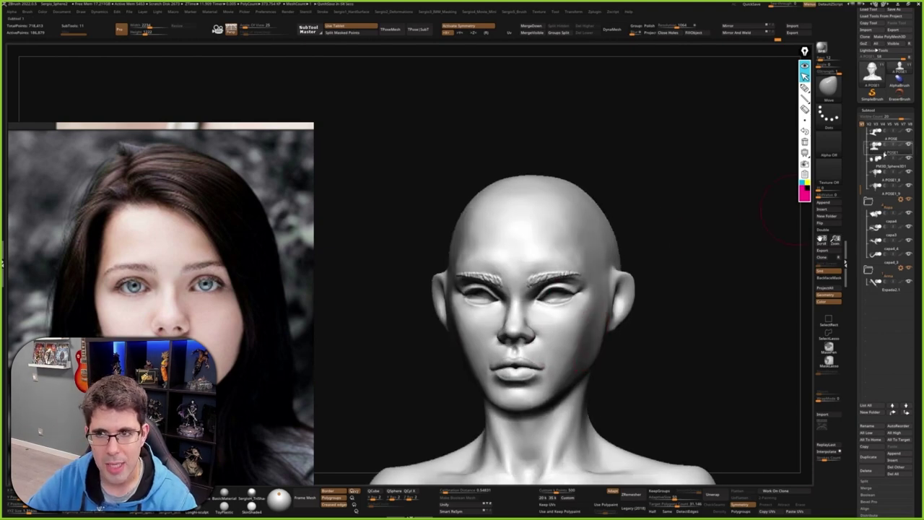
right_click_drag(787, 213, 578, 323, "alt")
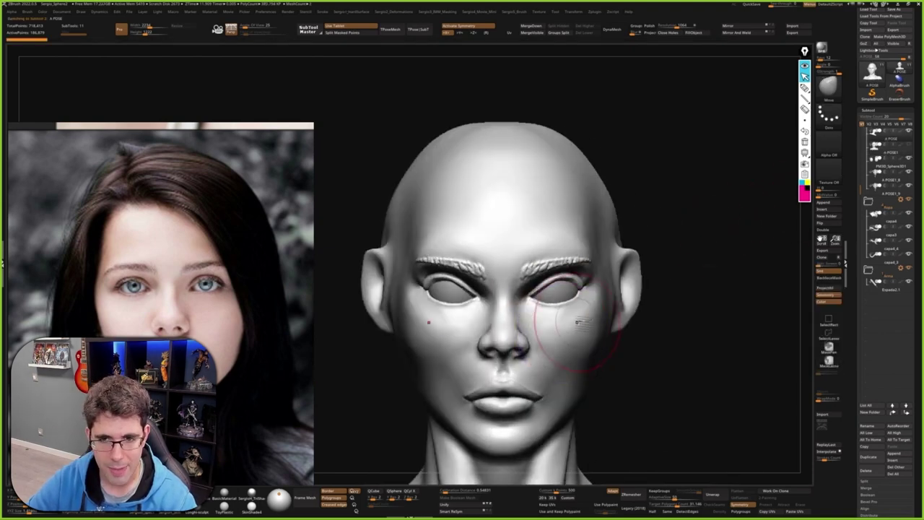
Step: Clear the mask from the head and show the eyeball spheres together with the head
key("ctrl+h")
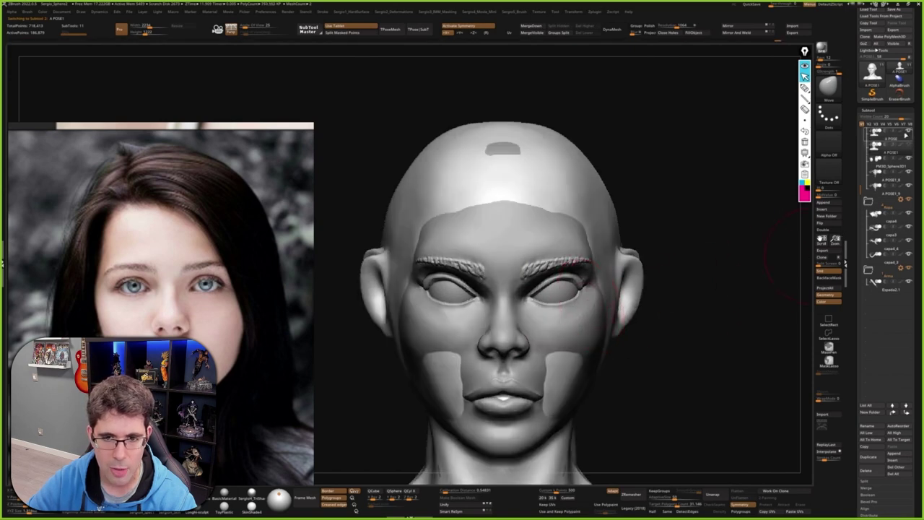
left_click(789, 261, "ctrl")
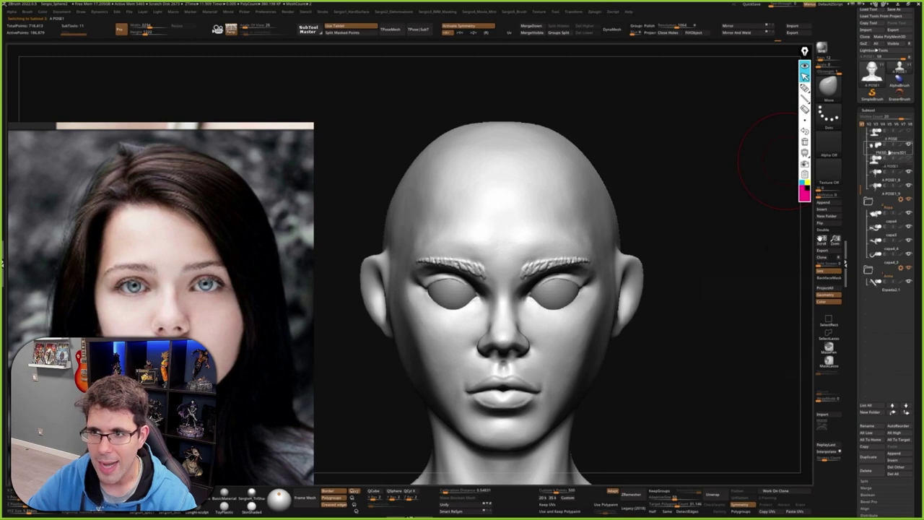
left_click(887, 153)
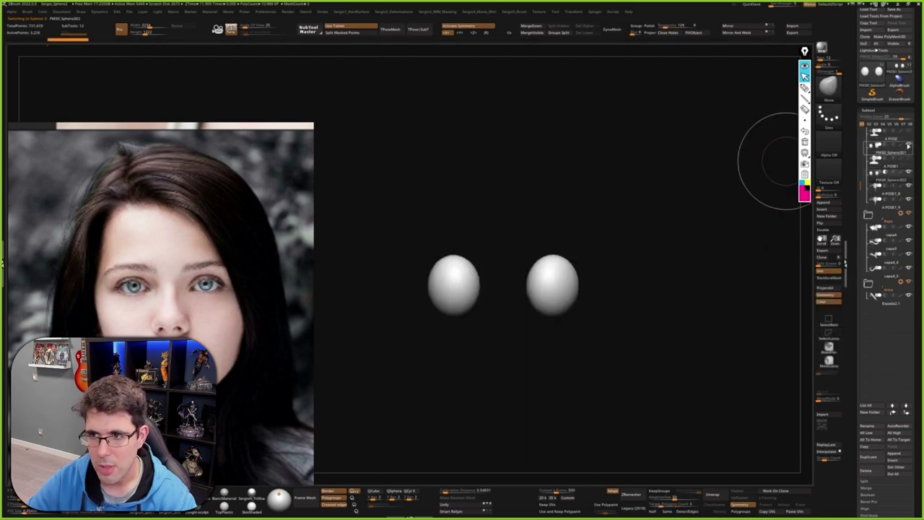
left_click(886, 173)
Step: Sculpt the upper eyelid fold and outer eye corner, checking from several angles with a smaller brush
mouse_move(754, 215)
left_mouse_down()
mouse_move(581, 307)
mouse_move(598, 299)
mouse_move(590, 292)
left_mouse_up()
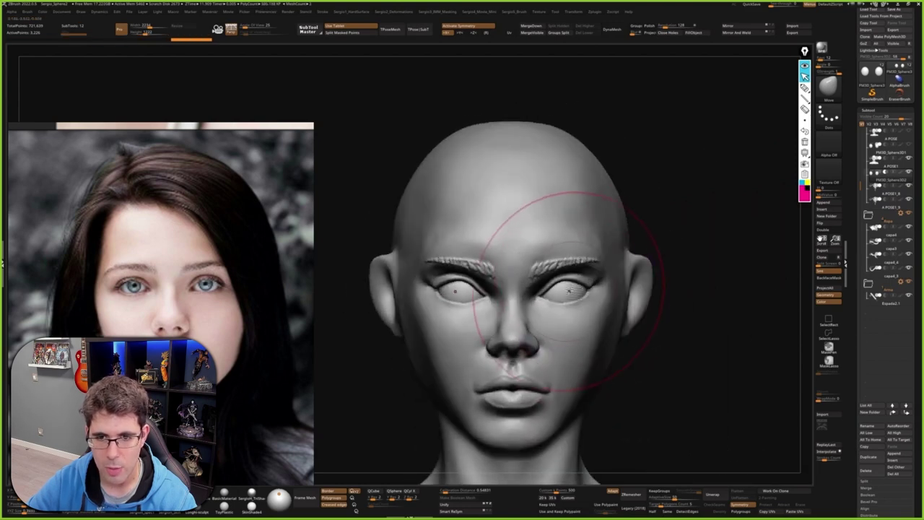
scroll(495, 237, "up", 5)
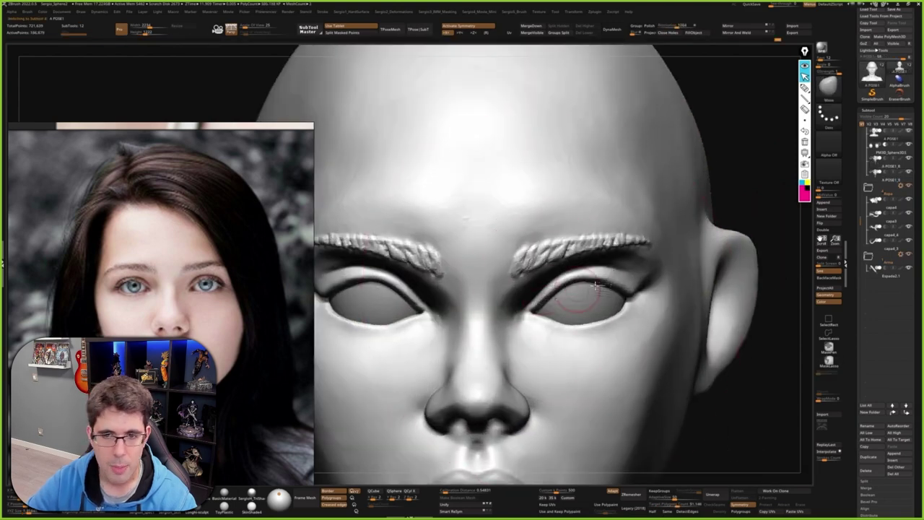
right_click_drag(597, 286, 645, 301)
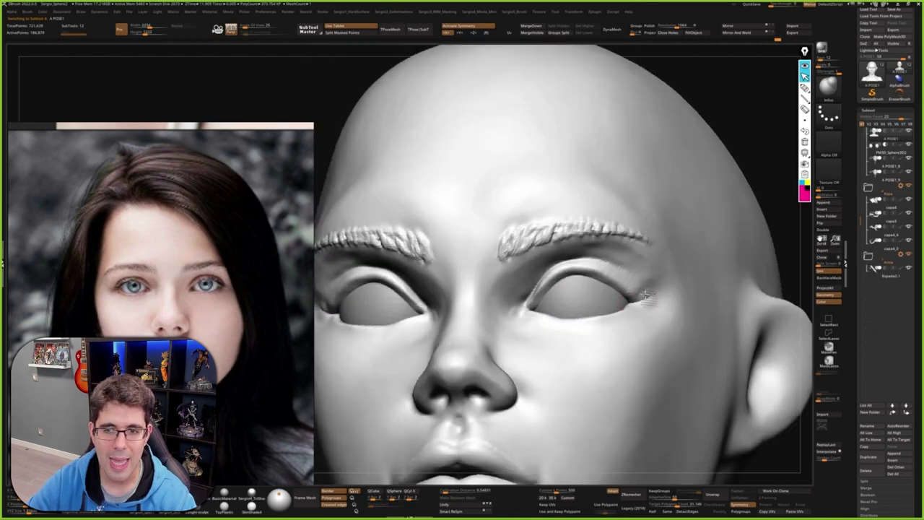
mouse_move(654, 310)
right_mouse_down()
mouse_move(633, 306)
mouse_move(633, 261)
right_mouse_up()
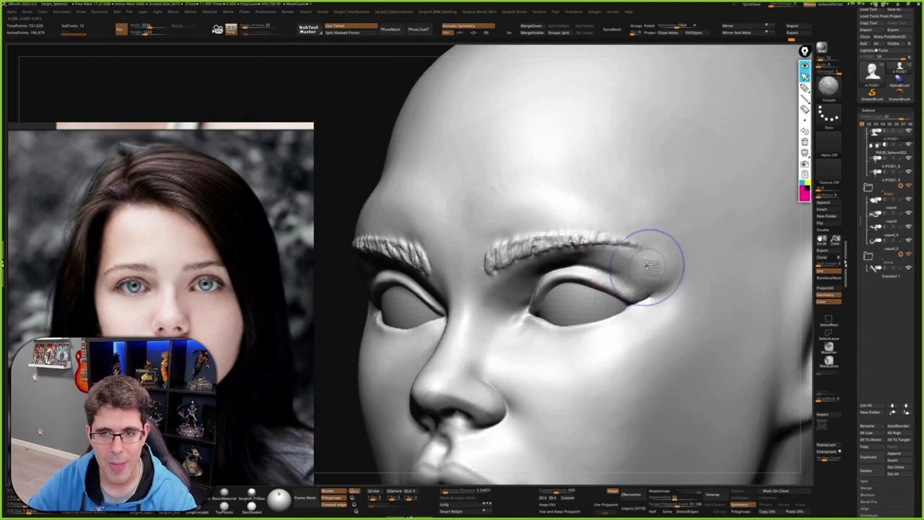
right_click_drag(679, 276, 655, 303)
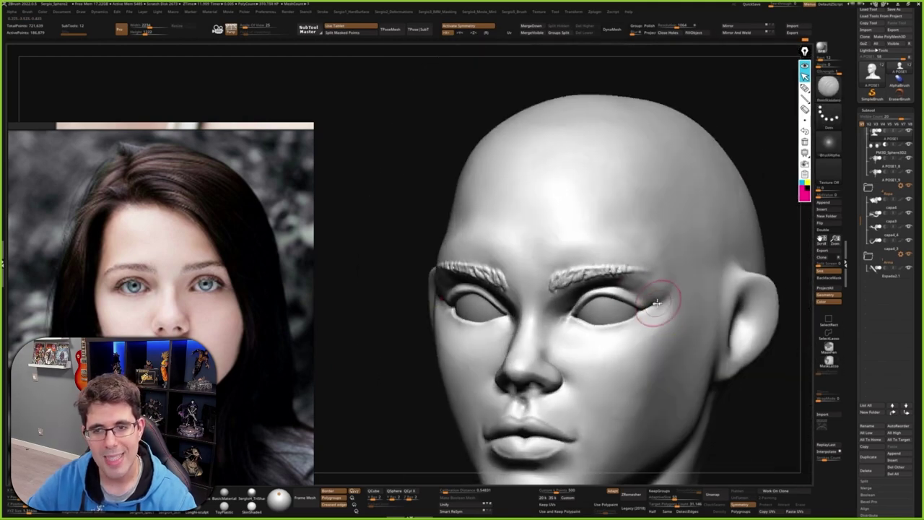
scroll(644, 310, "up", 5)
scroll(643, 317, "up", 3)
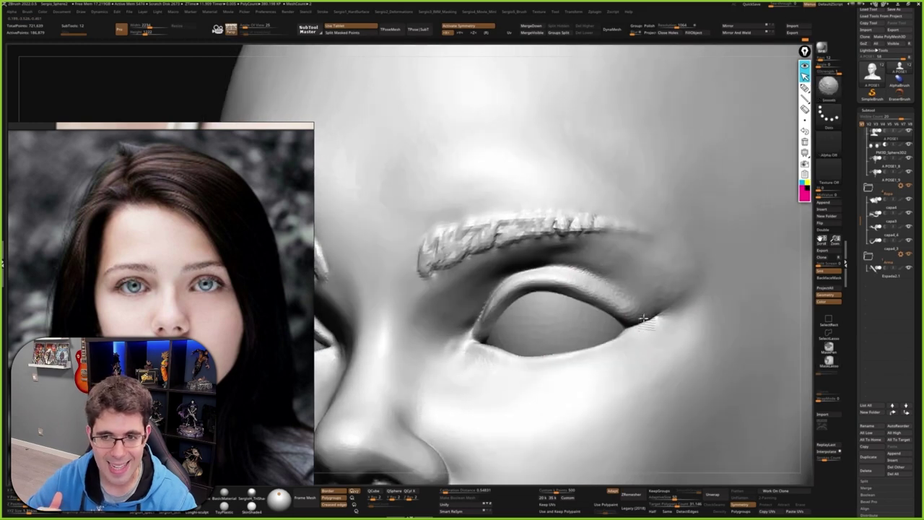
mouse_move(619, 306)
right_mouse_down()
mouse_move(600, 305)
mouse_move(650, 320)
right_mouse_up()
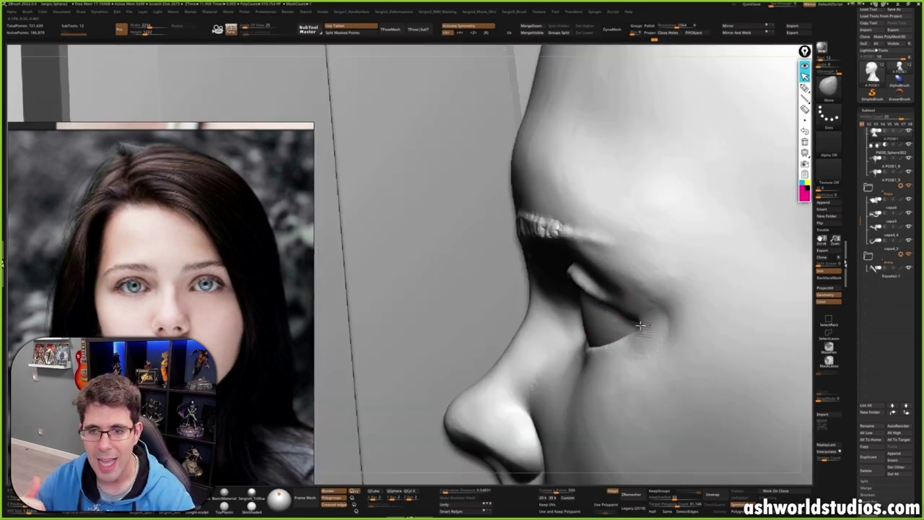
right_click_drag(627, 326, 635, 313)
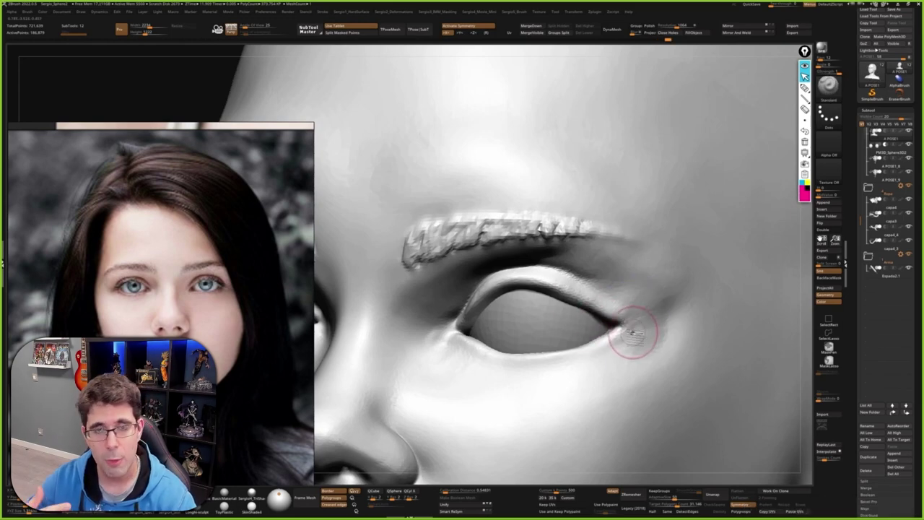
right_click_drag(632, 332, 629, 305, "ctrl")
mouse_move(697, 305)
right_mouse_down()
mouse_move(654, 321)
mouse_move(679, 337)
mouse_move(635, 332)
mouse_move(601, 295)
right_mouse_up()
key("bracketleft")
key("bracketleft")
key("bracketleft")
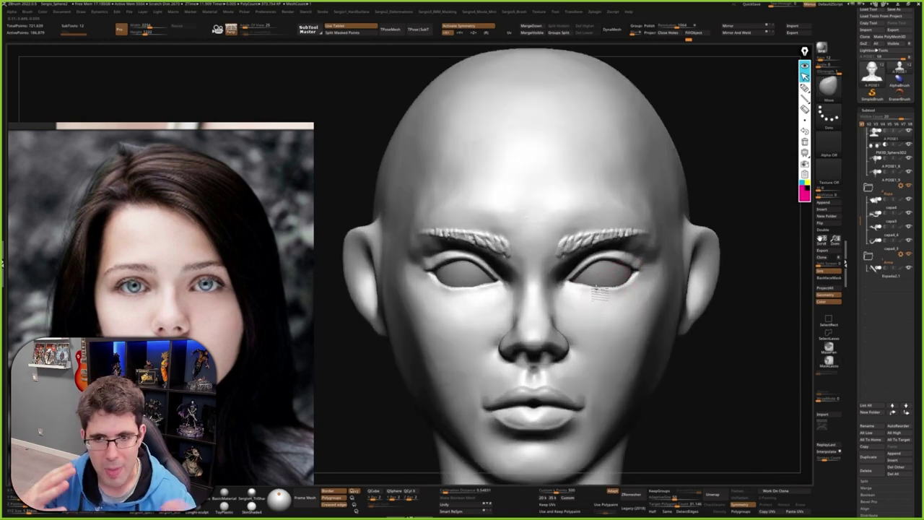
Step: Merge the head and eye subtools, then isolate the eyeballs and show the full bust again
right_click_drag(596, 293, 773, 161, "ctrl")
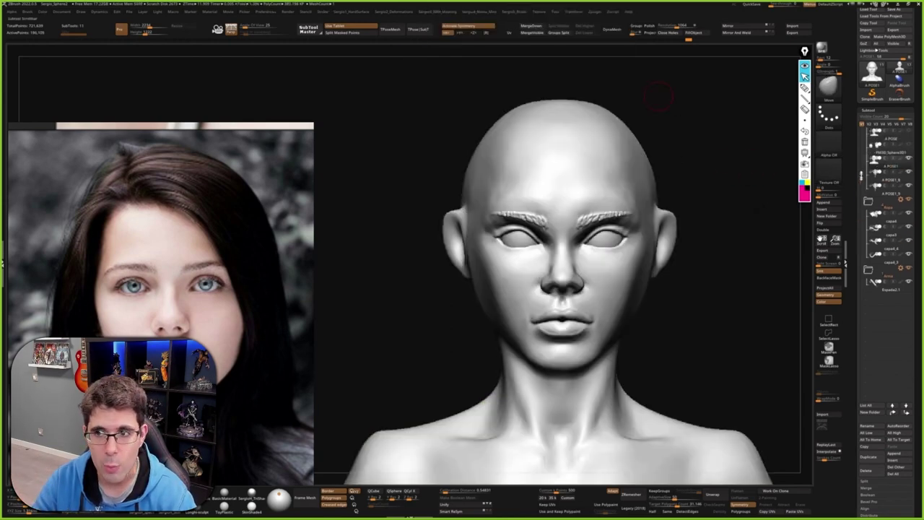
left_click(540, 26)
right_click_drag(704, 271, 671, 233, "alt")
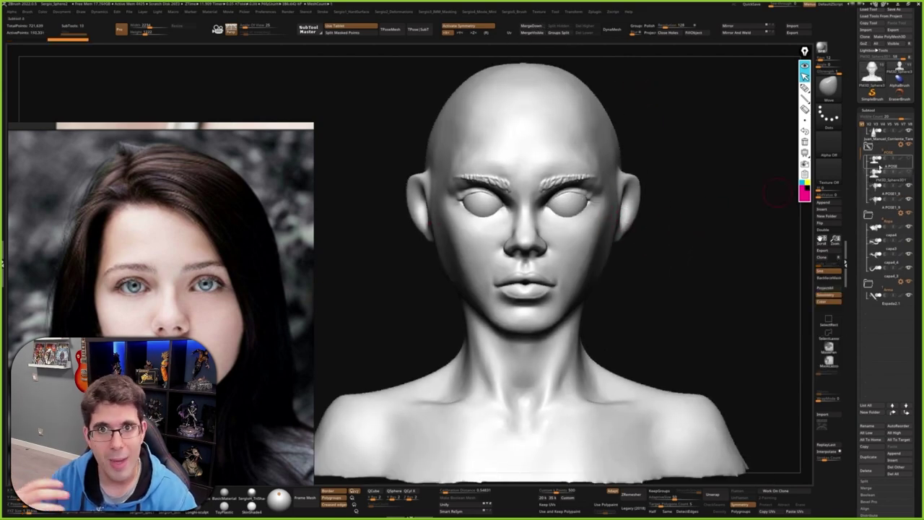
mouse_move(738, 231)
left_mouse_down()
mouse_move(716, 247)
mouse_move(674, 228)
left_mouse_up()
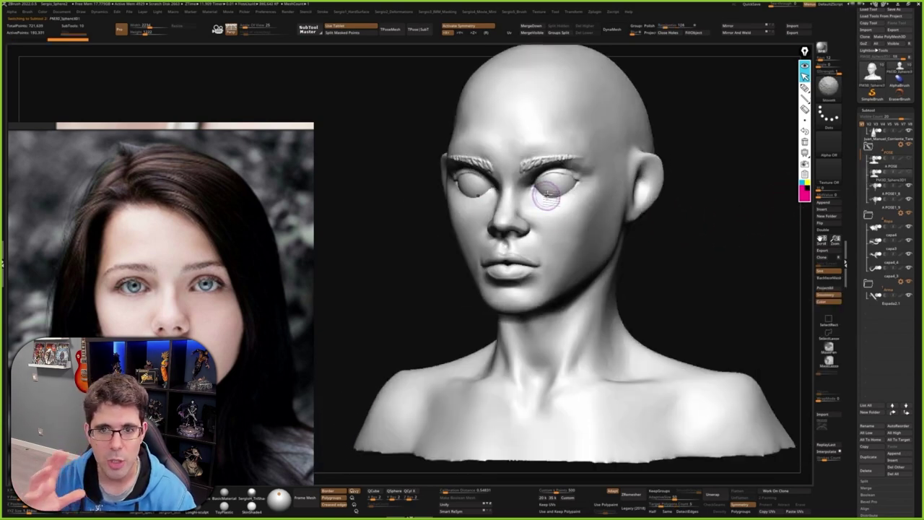
left_click(555, 194, "ctrl+shift")
left_click(609, 237, "ctrl+shift")
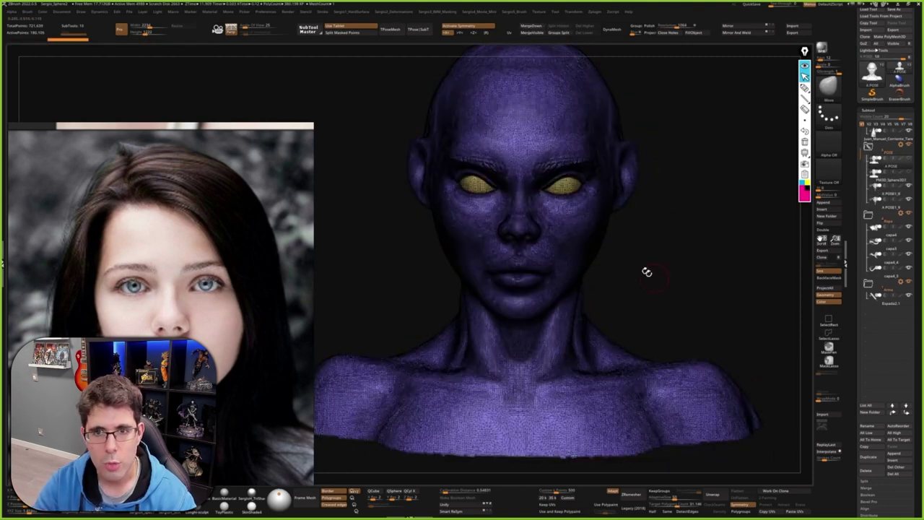
Step: Turn the bust front-on, narrow the reference photo panel, and zoom out to the whole bust
mouse_move(645, 259)
left_mouse_down()
mouse_move(645, 299)
mouse_move(684, 299)
left_mouse_up()
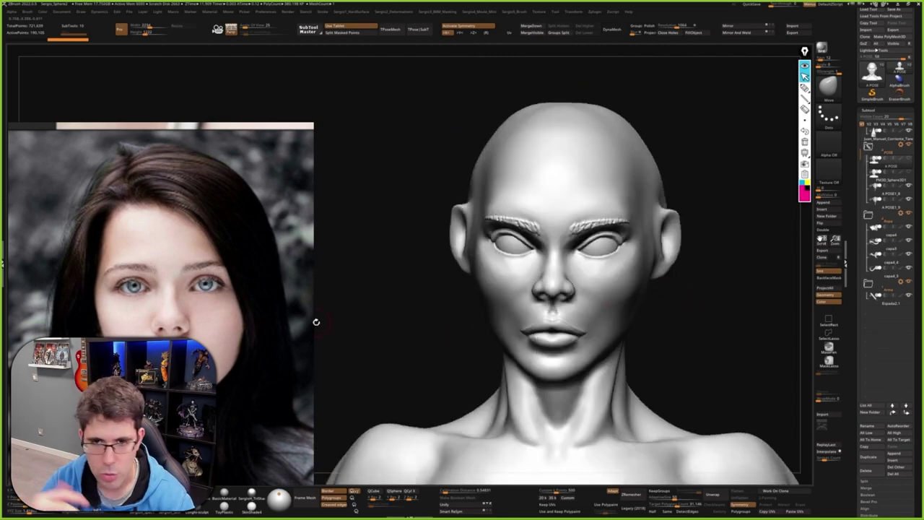
left_click_drag(311, 324, 143, 324)
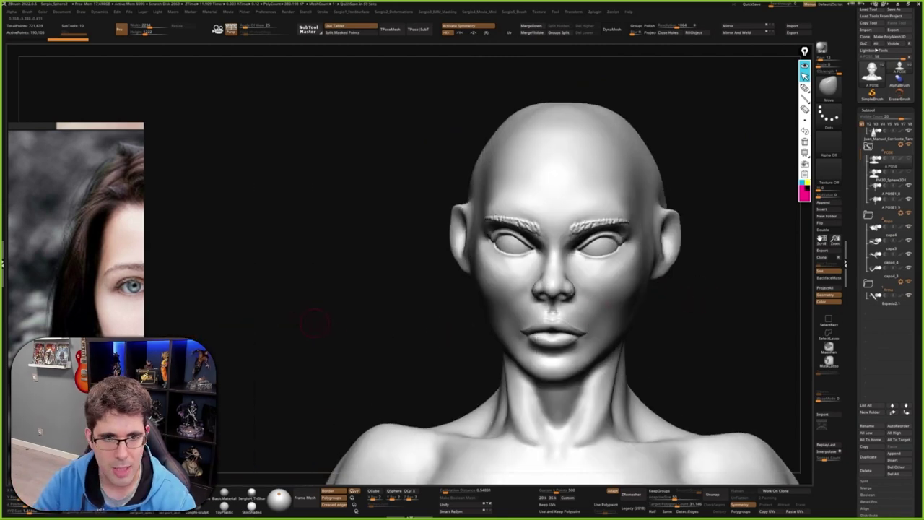
mouse_move(407, 347)
left_mouse_down()
mouse_move(588, 345)
mouse_move(836, 176)
left_mouse_up()
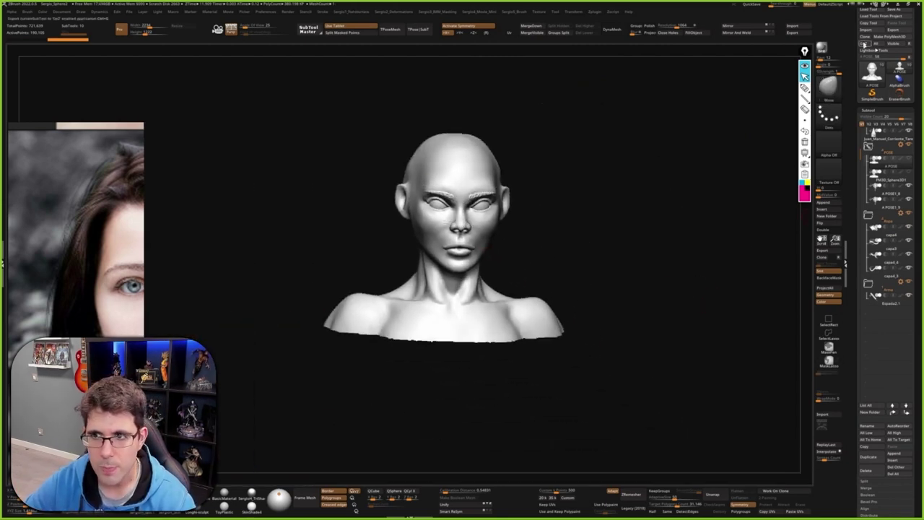
Step: Load the reference bust tool and append it as a new subtool
left_click(865, 36)
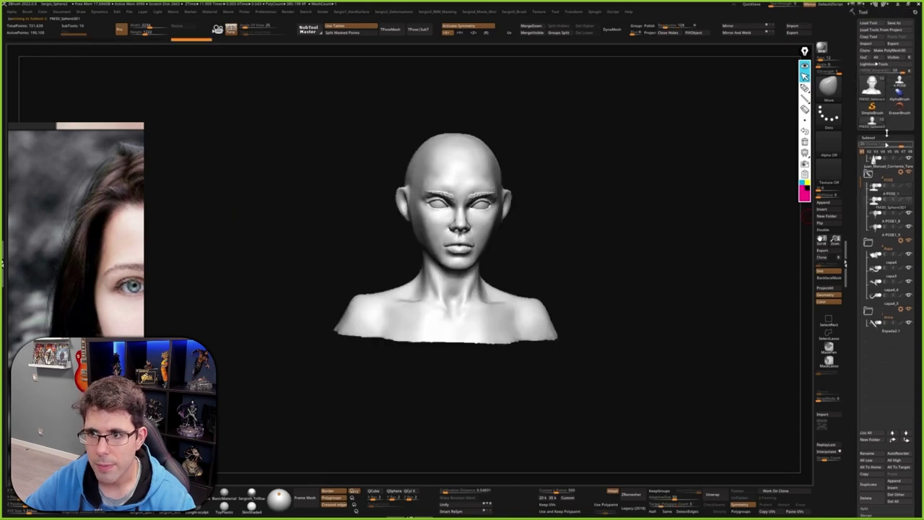
left_click(834, 204)
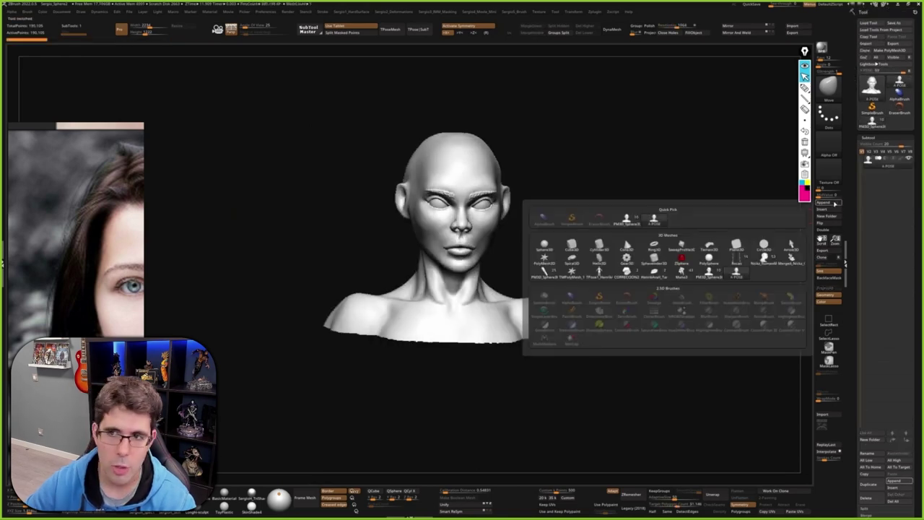
left_click(634, 221)
Step: Enable Split Screen, frame both busts to fill the canvas, and close the reference photo
left_click(829, 264)
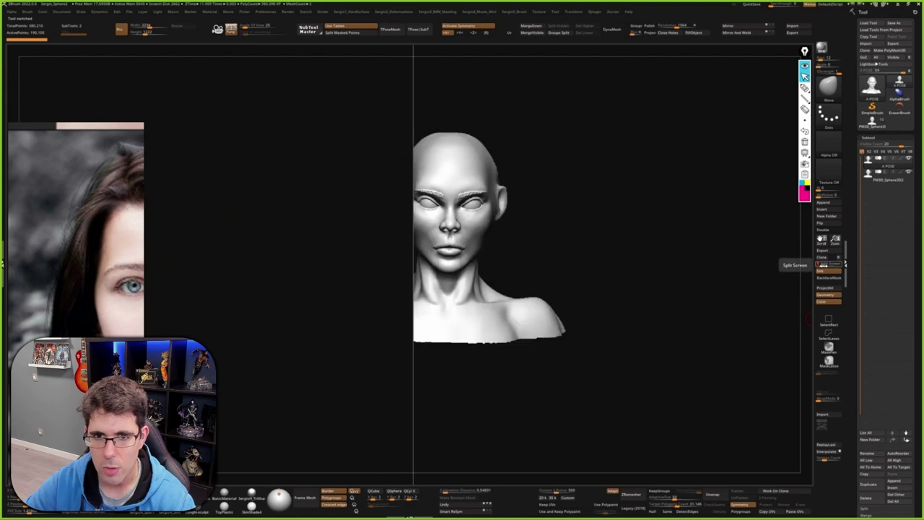
left_click(827, 243)
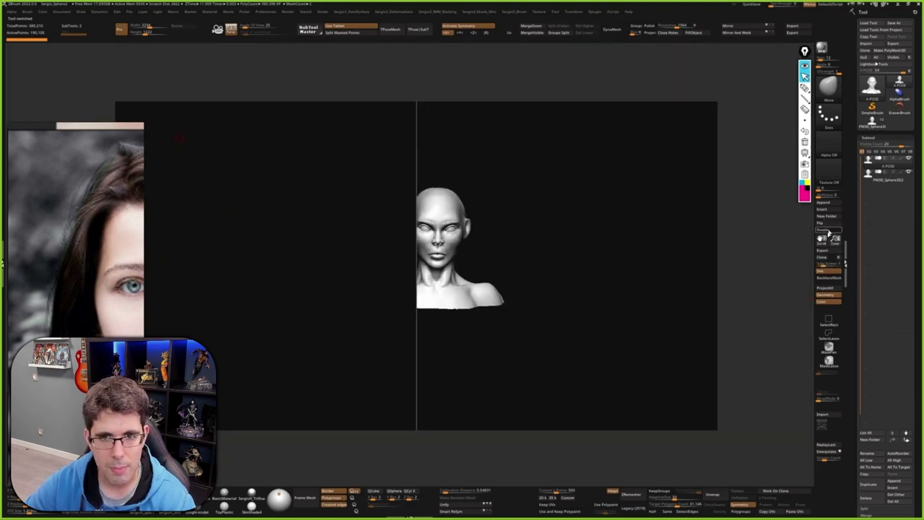
left_click(837, 241)
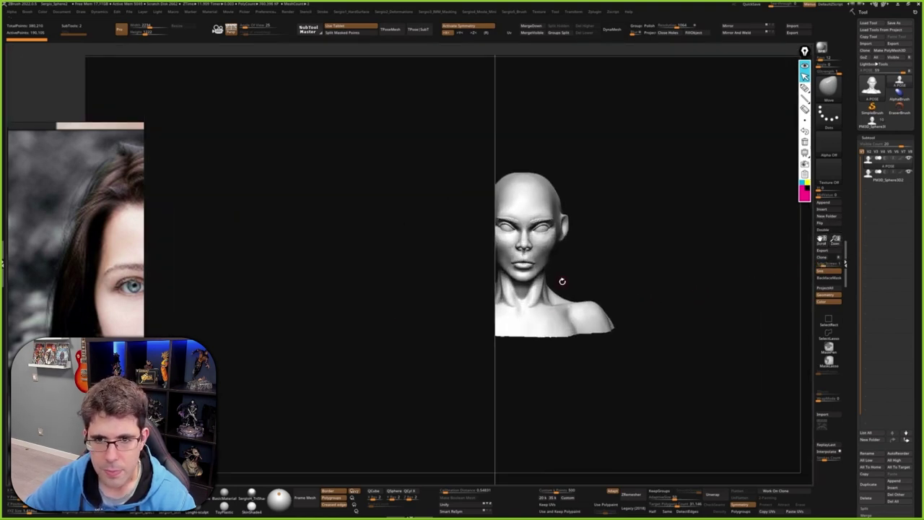
key("f")
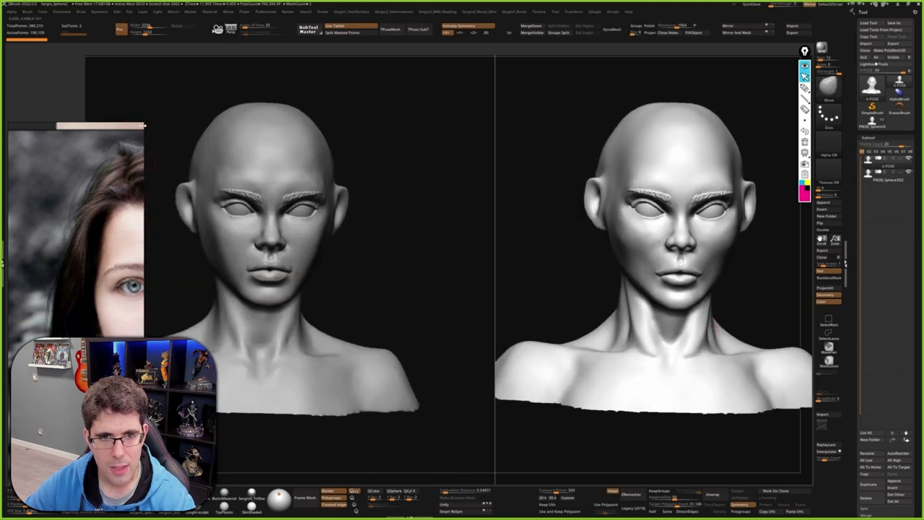
left_click(144, 125)
mouse_move(532, 287)
right_mouse_down("alt")
mouse_move(377, 325)
mouse_move(305, 326)
mouse_move(303, 371)
mouse_move(278, 354)
mouse_move(323, 395)
right_mouse_up("alt")
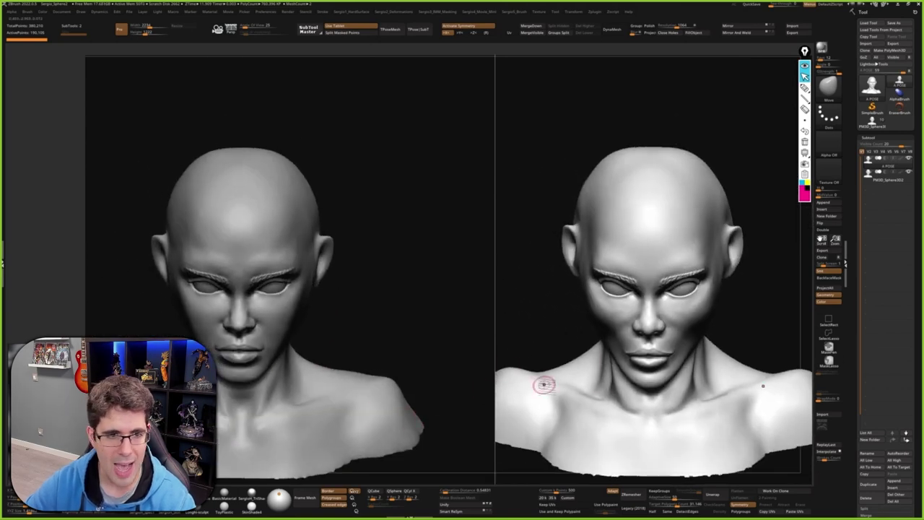
mouse_move(322, 395)
right_mouse_down("alt")
mouse_move(289, 355)
mouse_move(303, 380)
mouse_move(303, 371)
mouse_move(441, 373)
right_mouse_up("alt")
mouse_move(238, 371)
right_mouse_down()
mouse_move(394, 386)
mouse_move(276, 383)
right_mouse_up()
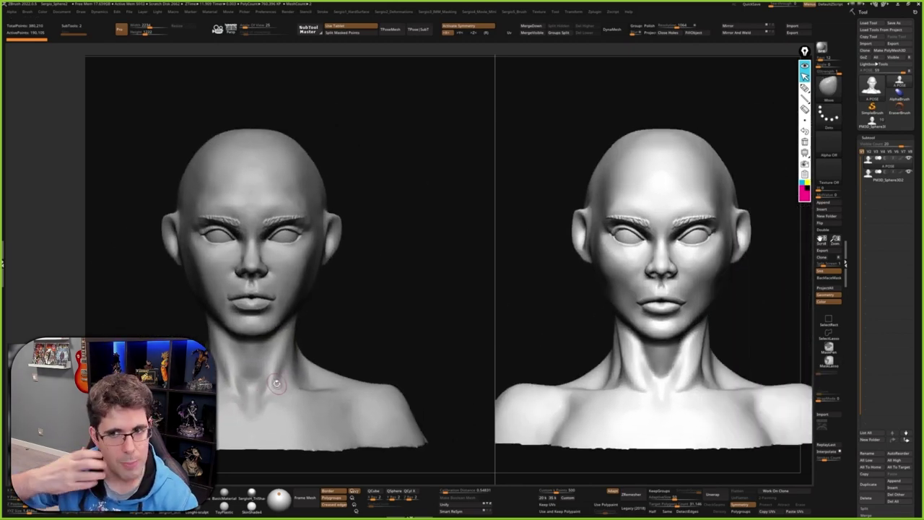
right_click_drag(239, 357, 333, 371)
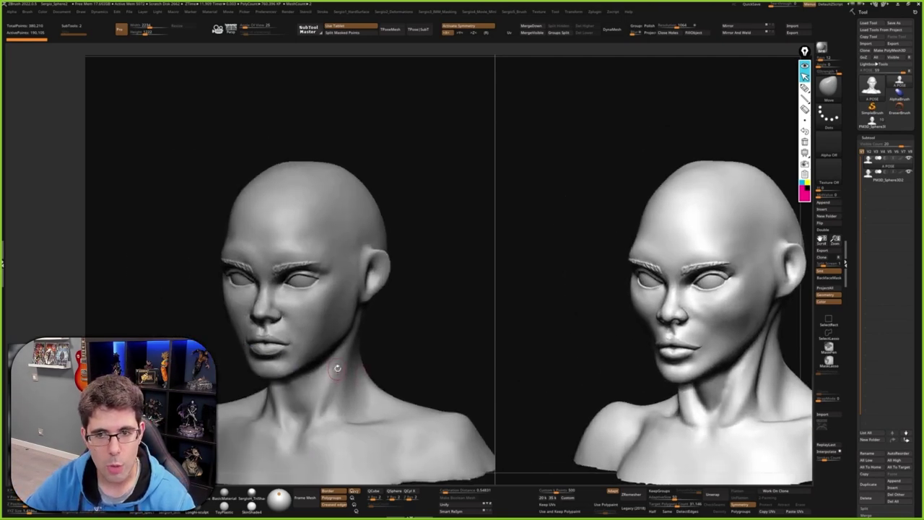
mouse_move(343, 362)
right_mouse_down()
mouse_move(330, 351)
mouse_move(328, 364)
right_mouse_up()
mouse_move(679, 310)
right_mouse_down()
mouse_move(735, 330)
mouse_move(718, 325)
mouse_move(706, 289)
mouse_move(694, 285)
right_mouse_up()
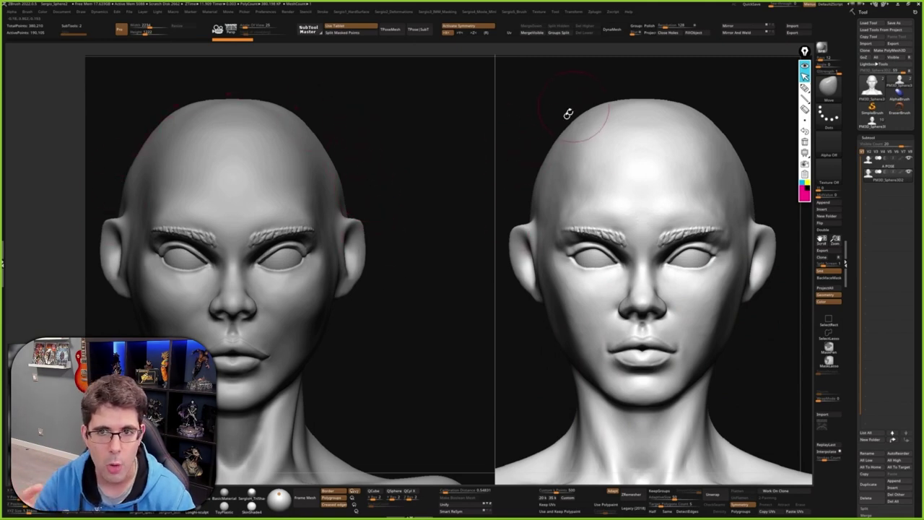
Step: Sketch the skull outline beside the left bust, clear it, then mark the right head's forehead and temple
left_click(805, 87)
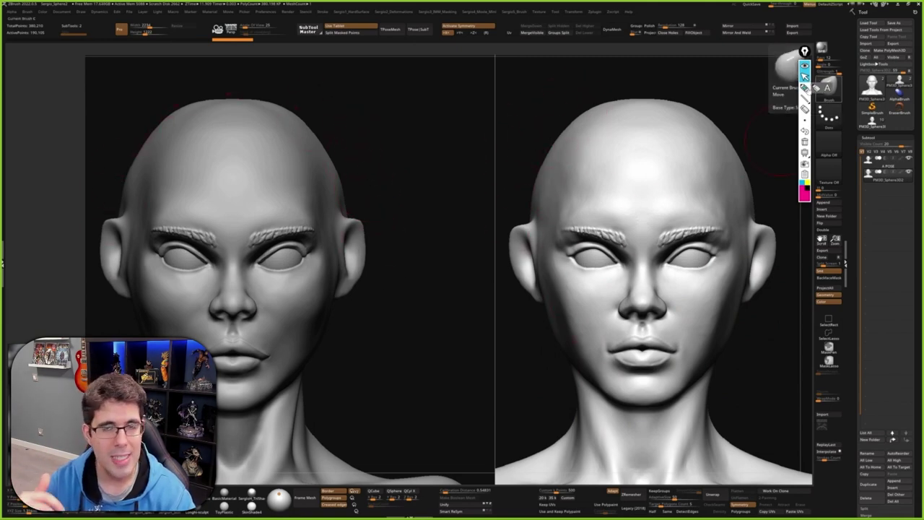
left_click_drag(381, 127, 397, 254)
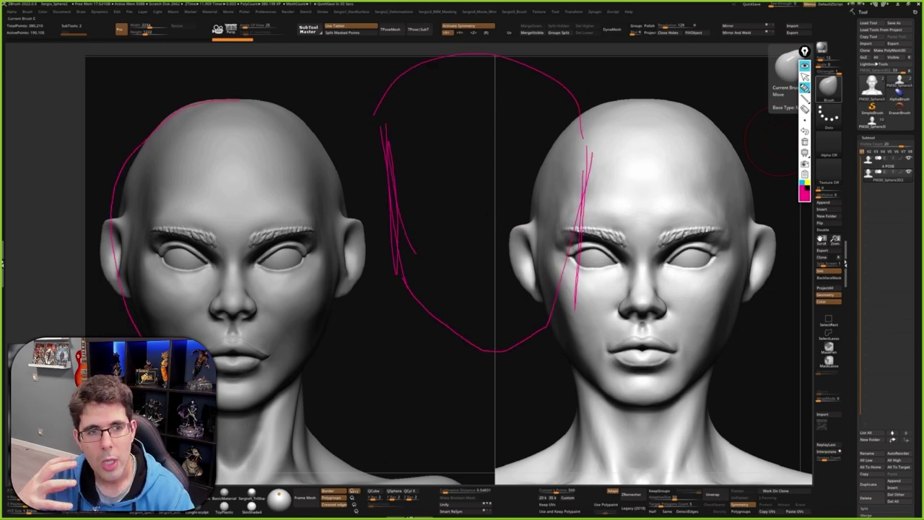
left_click(804, 141)
left_click(804, 76)
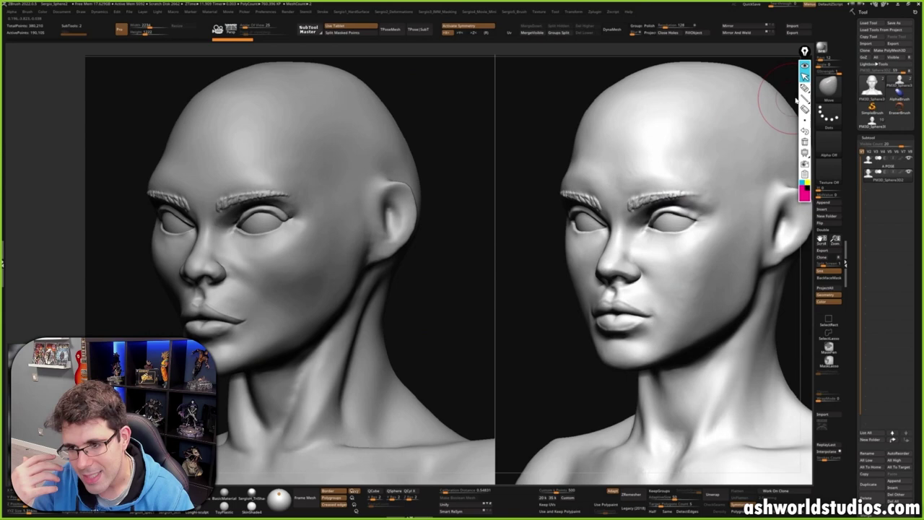
left_click(804, 87)
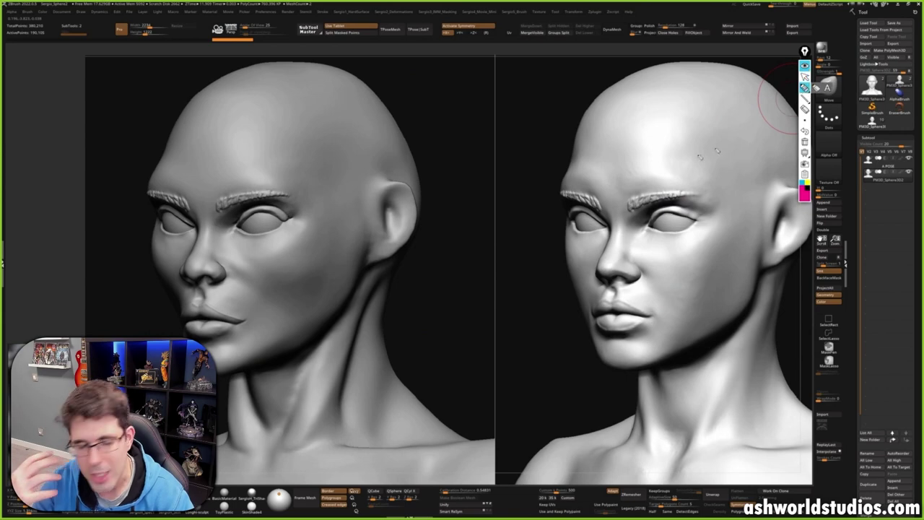
left_click_drag(580, 124, 568, 176)
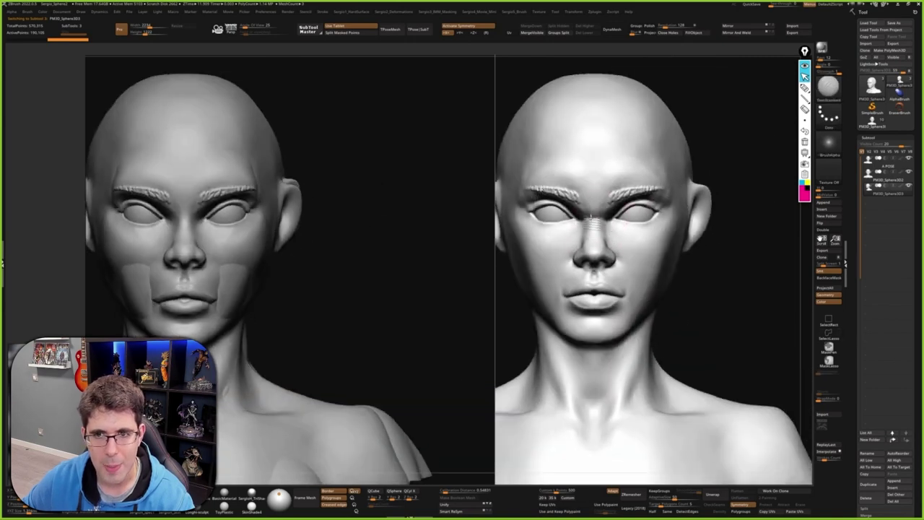
Step: Carve a groove between the right head's eyebrows and set up TrimDynamic with a Freehand stroke
left_click_drag(603, 225, 621, 206)
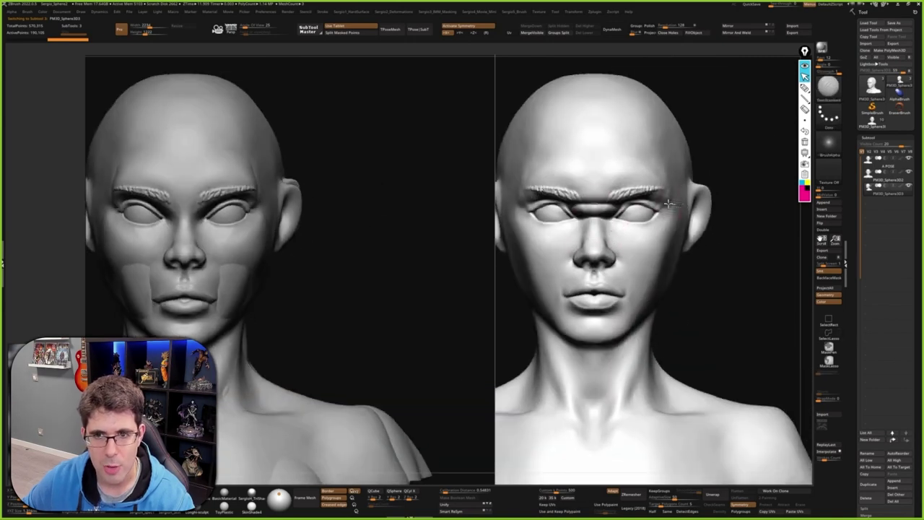
key("b")
key("t")
key("d")
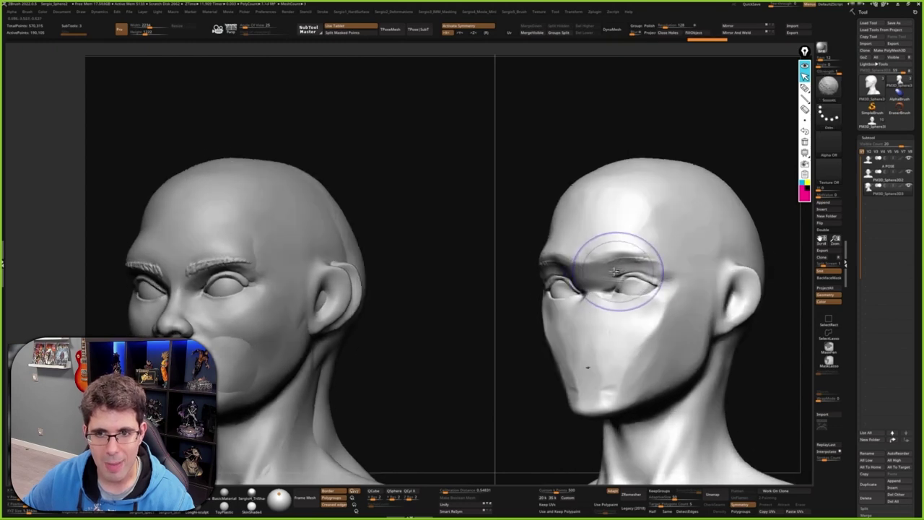
key("b")
key("s")
key("t")
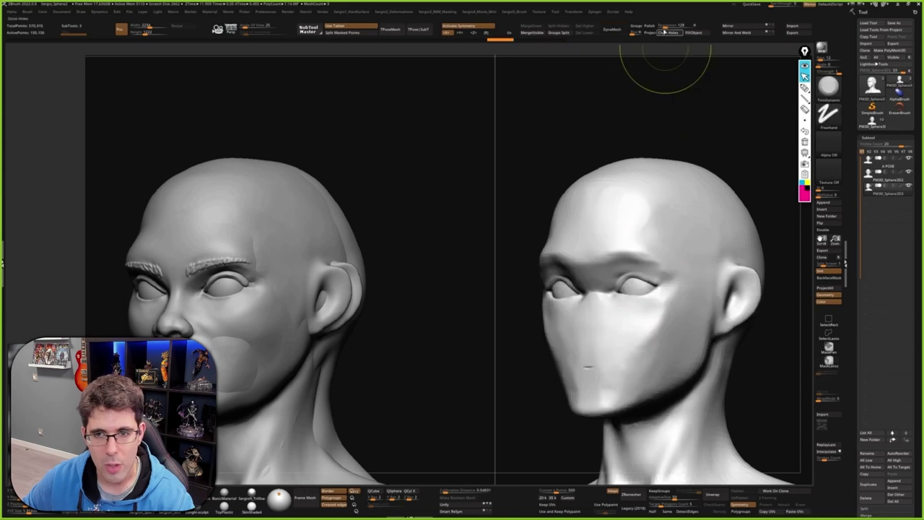
Step: DynaMesh the flattened right face, switch to lasso selection, and reframe both heads
left_click(612, 29)
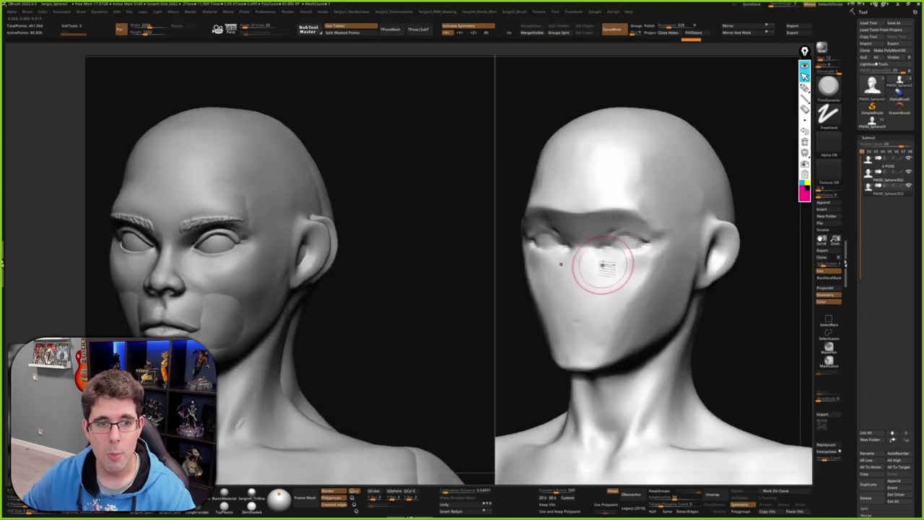
key("ctrl+shift")
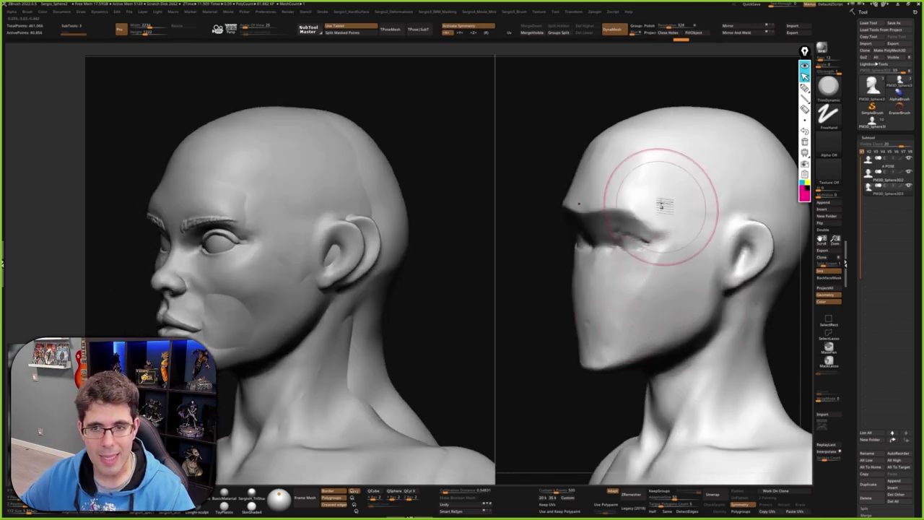
key("f")
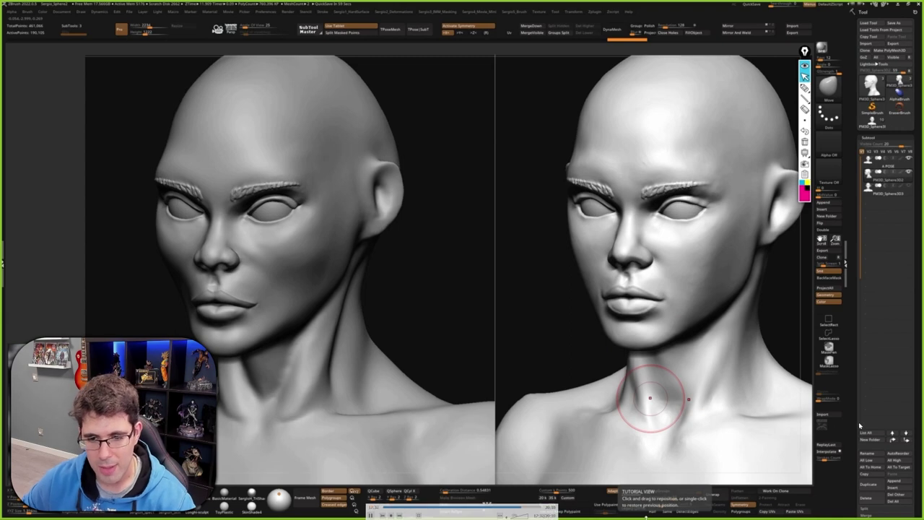
mouse_move(462, 510)
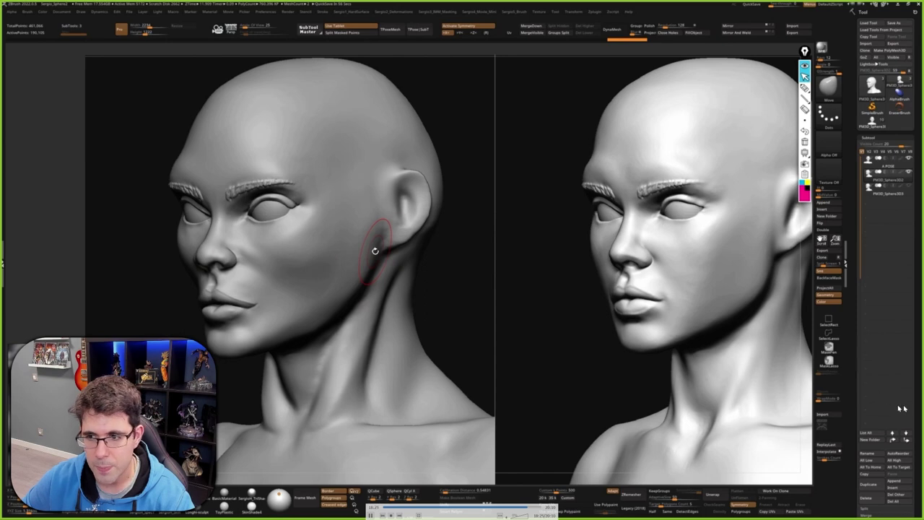
Step: Use the Right then Left arrow keys while comparing the left bust's jawline below the ear against the reference bust
key("Right")
key("Right")
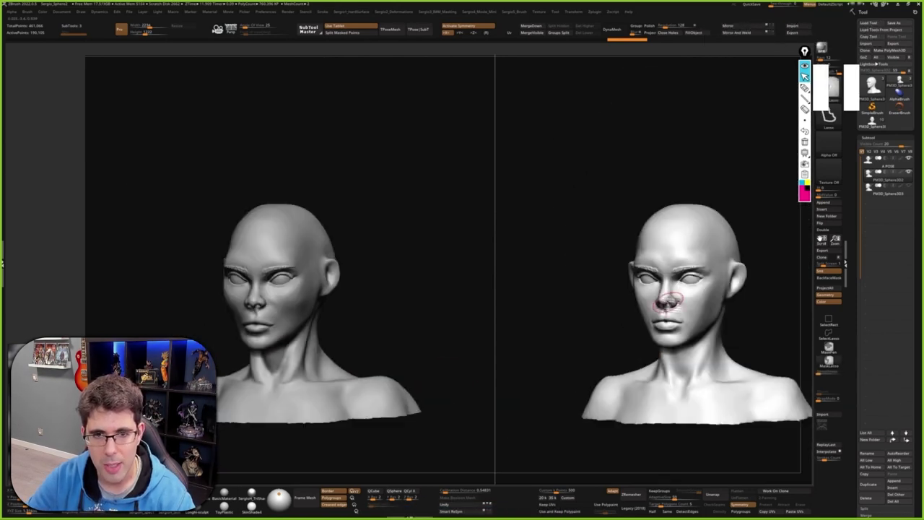
key("Left")
key("Left")
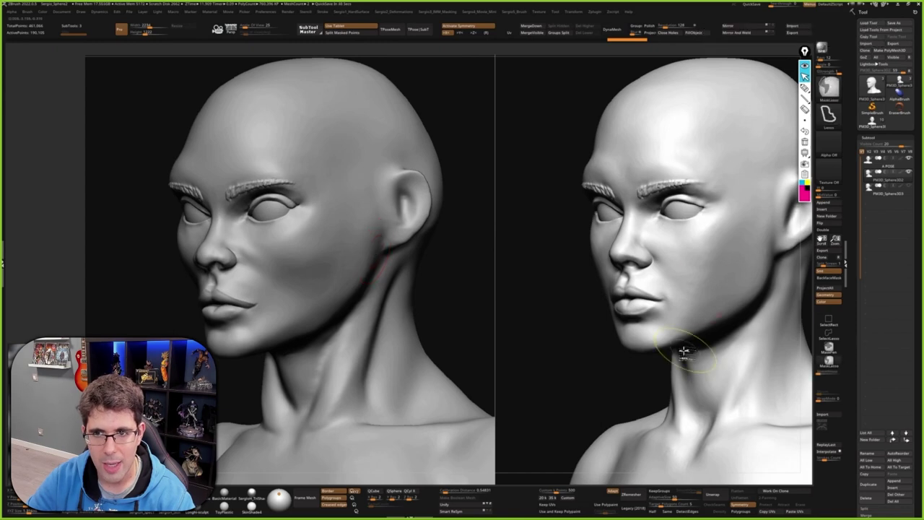